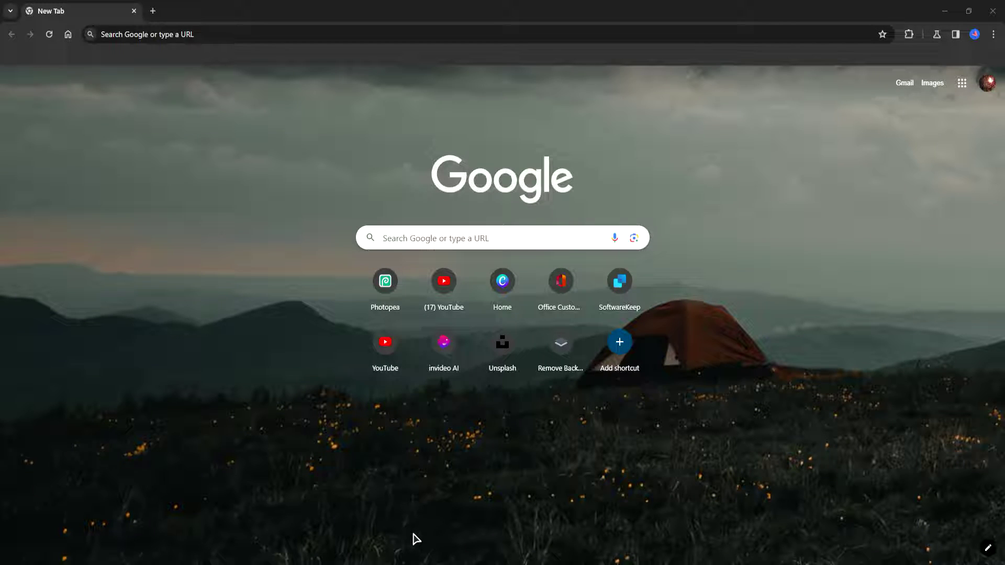
Run a Google search for 'office customization tool' in Chrome
{"action": "left_click", "coordinate": [356, 34]}
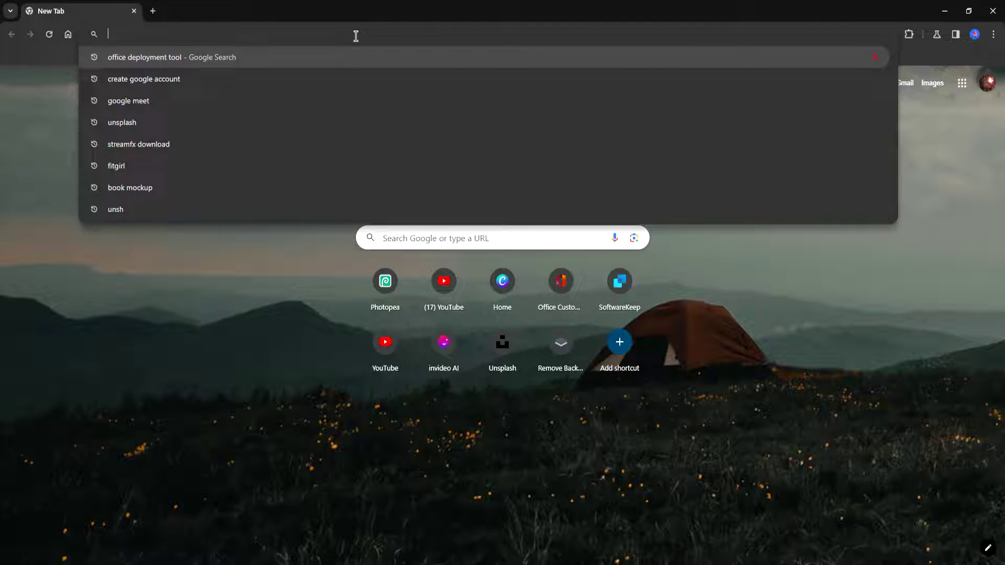
{"action": "type", "text": "office"}
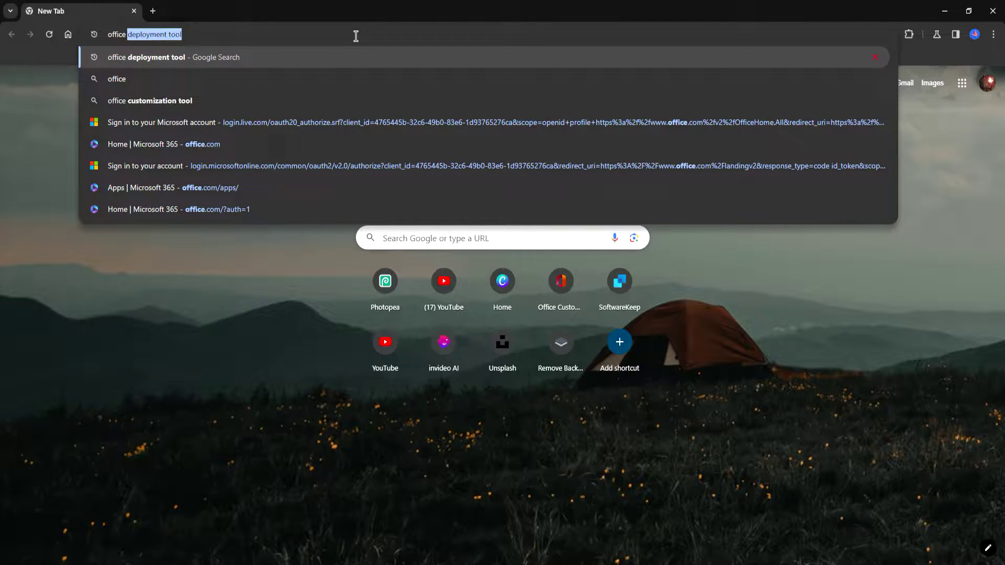
{"action": "type", "text": " custo"}
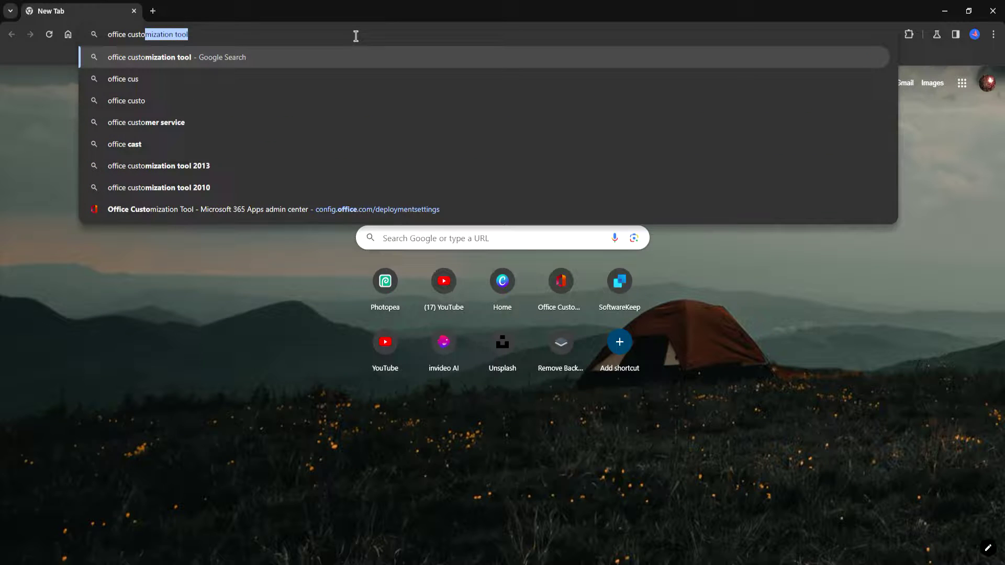
{"action": "type", "text": "mization tool"}
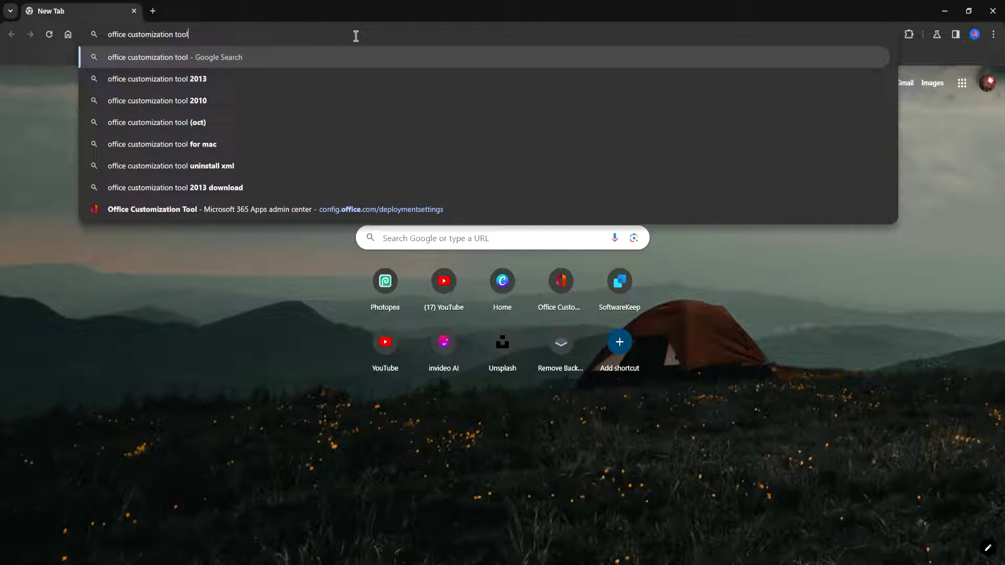
{"action": "key", "text": "Return"}
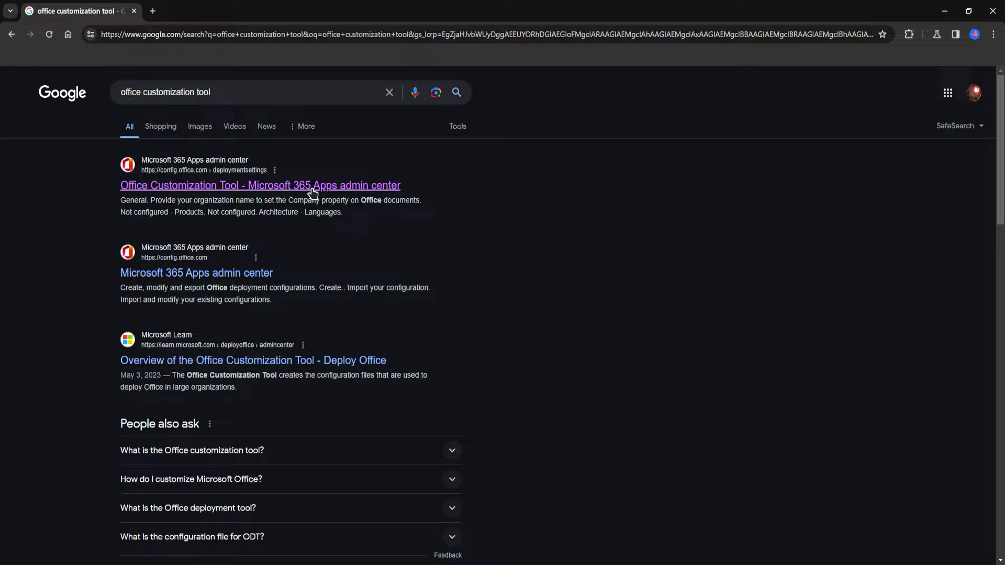
Open the Office Customization Tool deployment settings and choose Microsoft 365 Apps for enterprise as the suite
{"action": "left_click", "coordinate": [291, 186]}
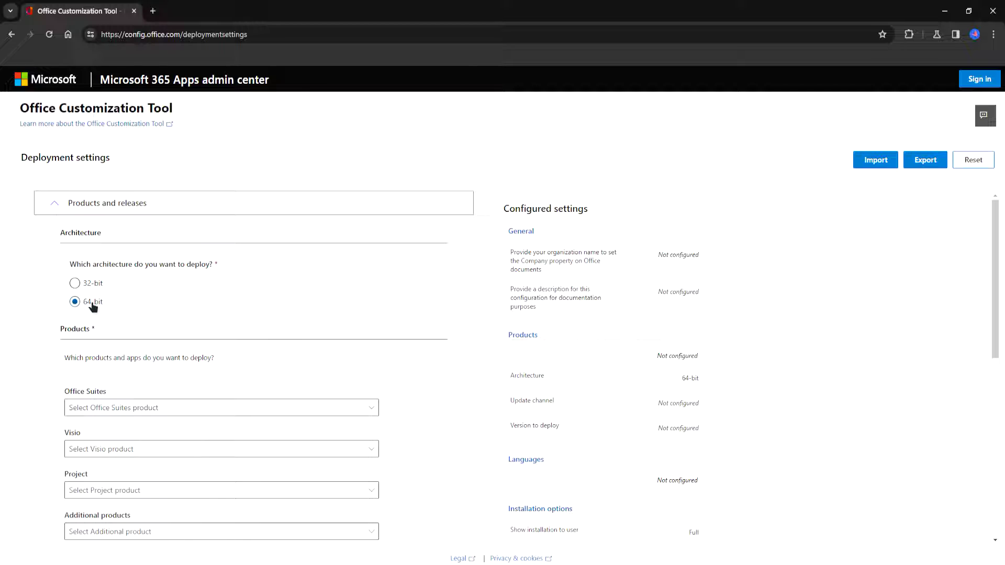
{"action": "scroll", "coordinate": [204, 300], "scroll_direction": "down", "scroll_amount": 2}
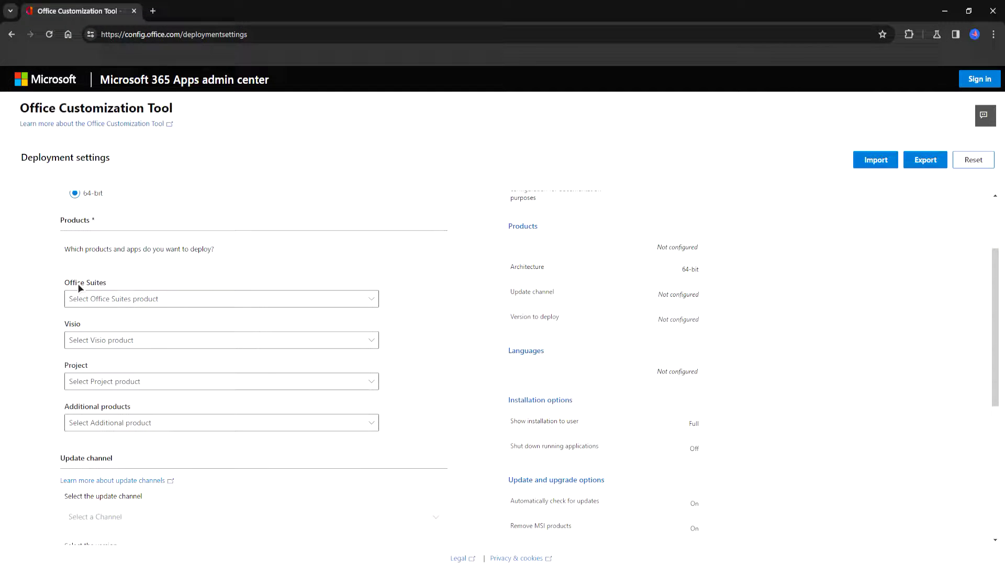
{"action": "left_click", "coordinate": [120, 302]}
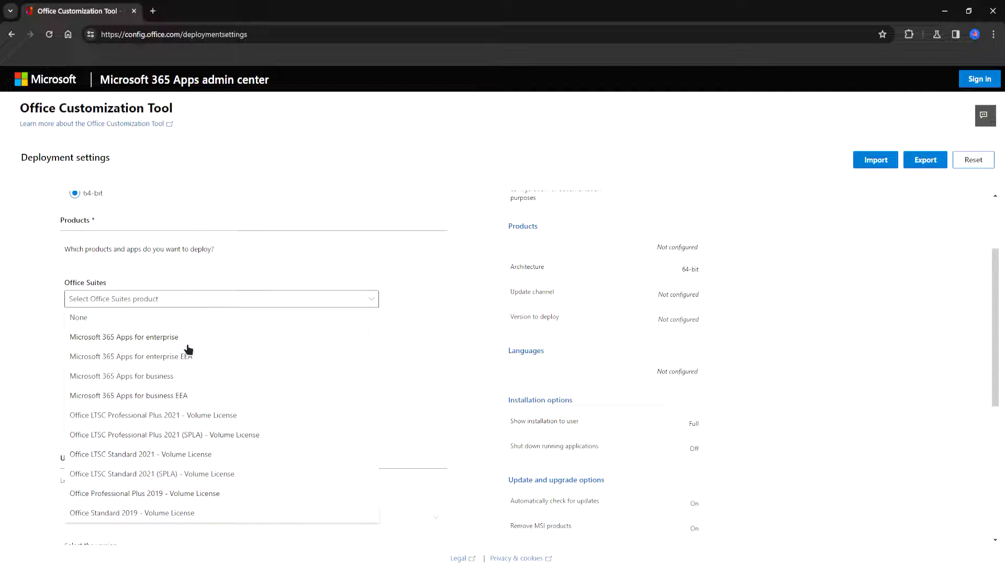
{"action": "left_click", "coordinate": [166, 339]}
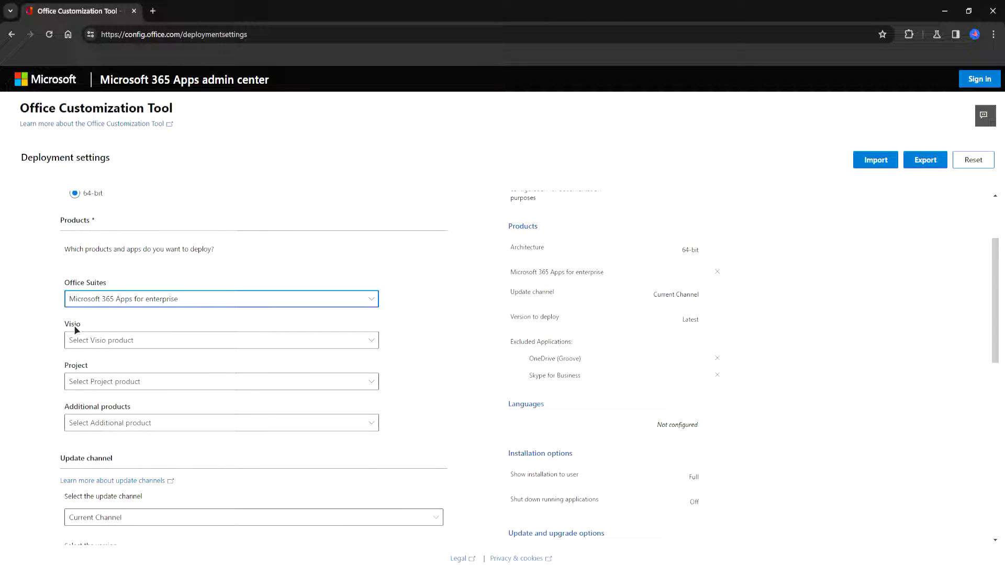
Leave Visio without a product and add Project Standard 2016 - Volume License as the Project product
{"action": "left_click", "coordinate": [126, 343]}
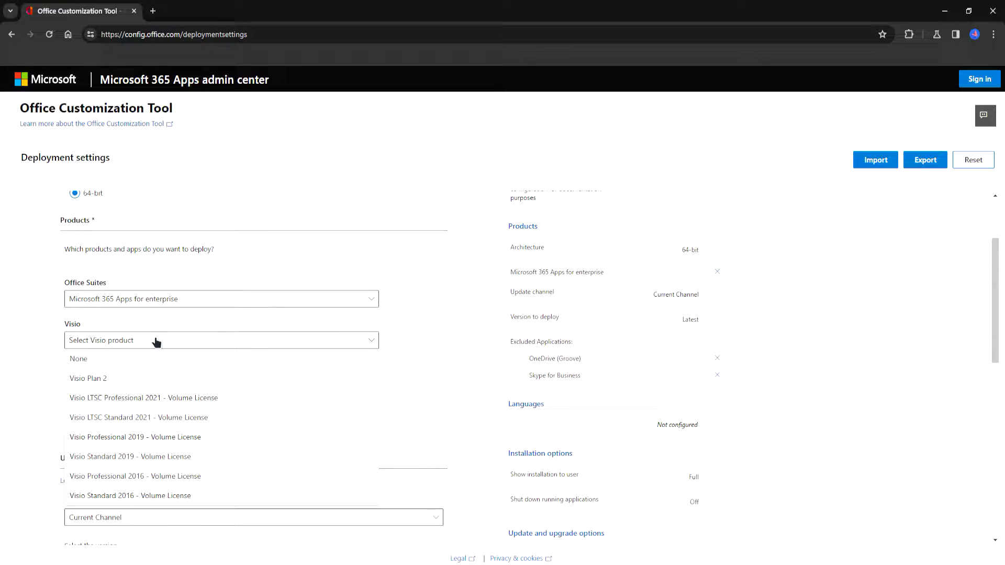
{"action": "left_click", "coordinate": [37, 375]}
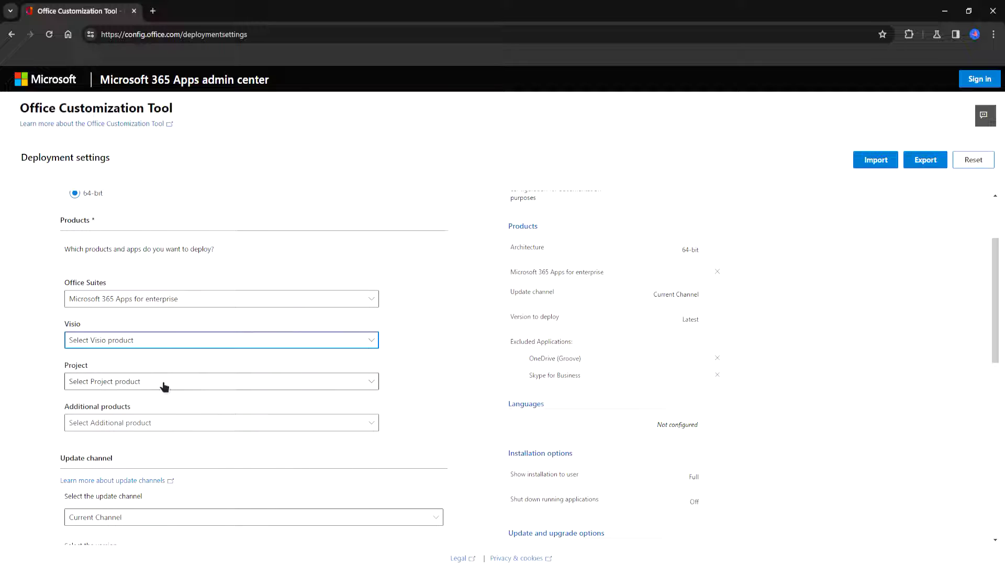
{"action": "left_click", "coordinate": [135, 345]}
{"action": "scroll", "coordinate": [89, 359], "scroll_direction": "down", "scroll_amount": 1}
{"action": "left_click", "coordinate": [119, 330]}
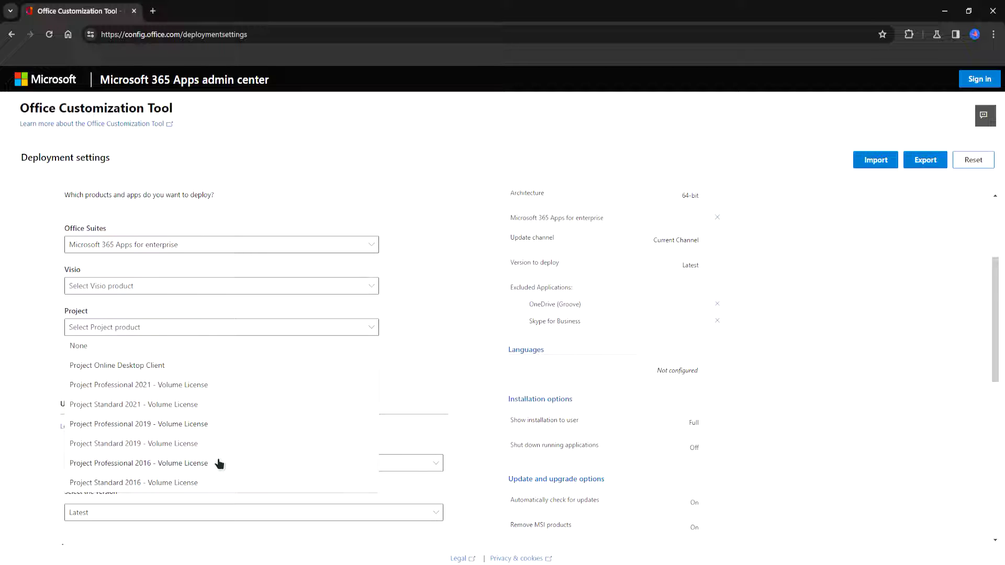
{"action": "left_click", "coordinate": [151, 484]}
{"action": "scroll", "coordinate": [193, 387], "scroll_direction": "down", "scroll_amount": 1}
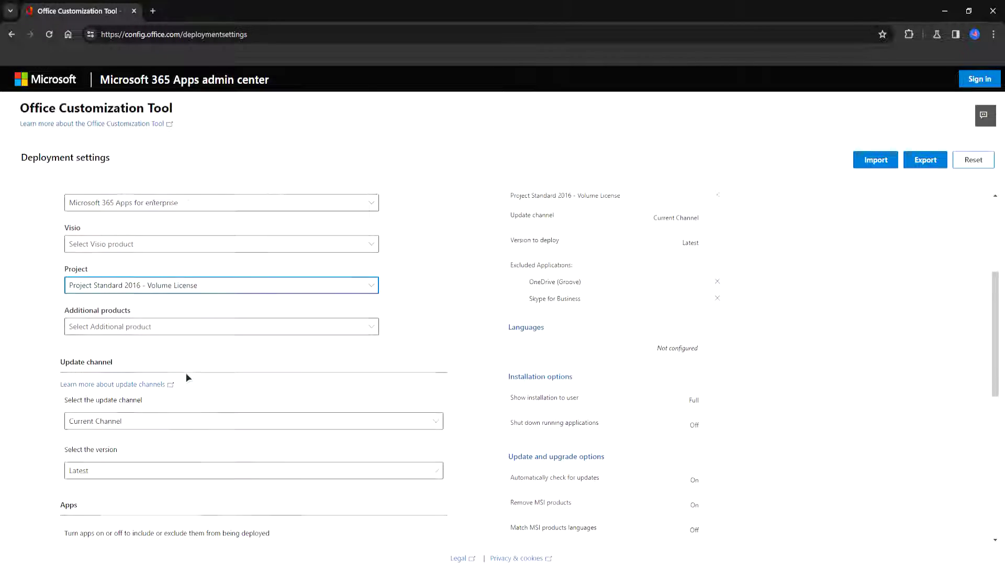
{"action": "left_click", "coordinate": [149, 318]}
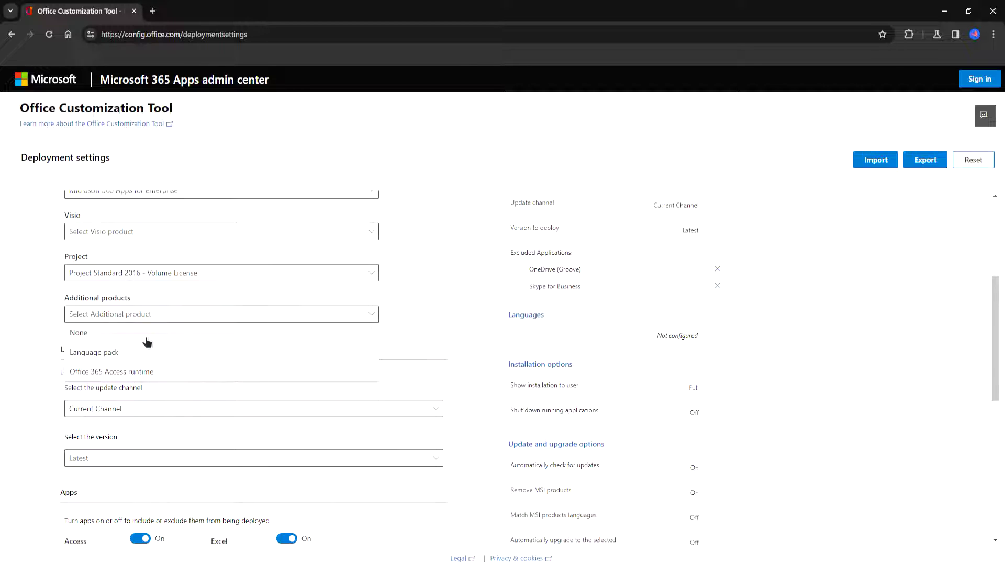
{"action": "left_click", "coordinate": [98, 334]}
{"action": "scroll", "coordinate": [47, 361], "scroll_direction": "down", "scroll_amount": 2}
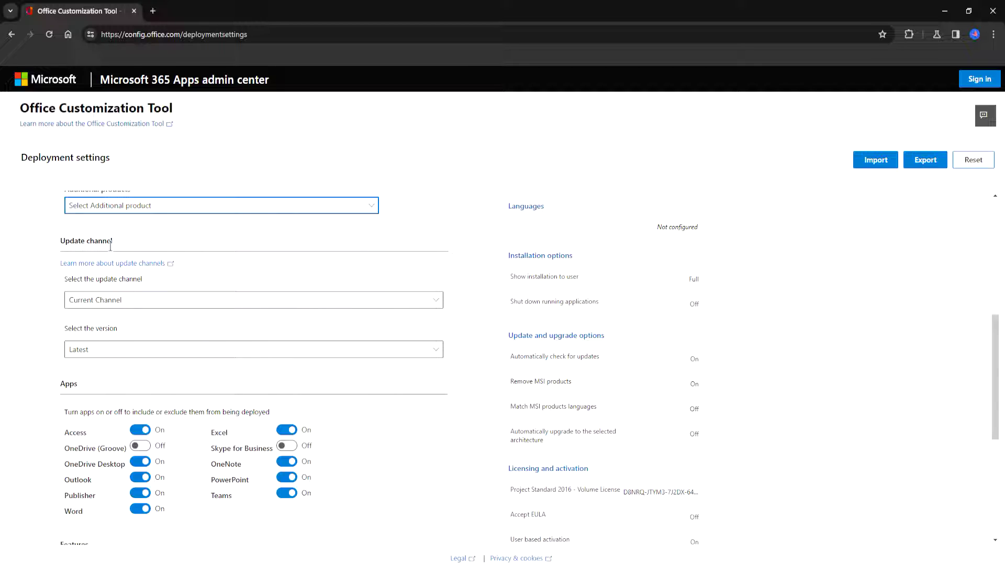
{"action": "left_click", "coordinate": [135, 309]}
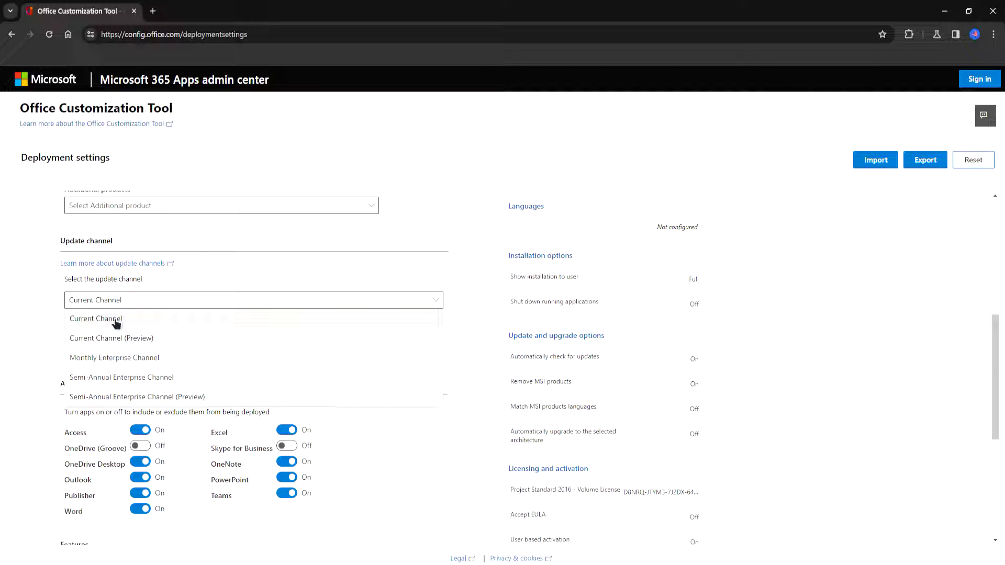
{"action": "left_click", "coordinate": [116, 321]}
{"action": "scroll", "coordinate": [235, 334], "scroll_direction": "down", "scroll_amount": 1}
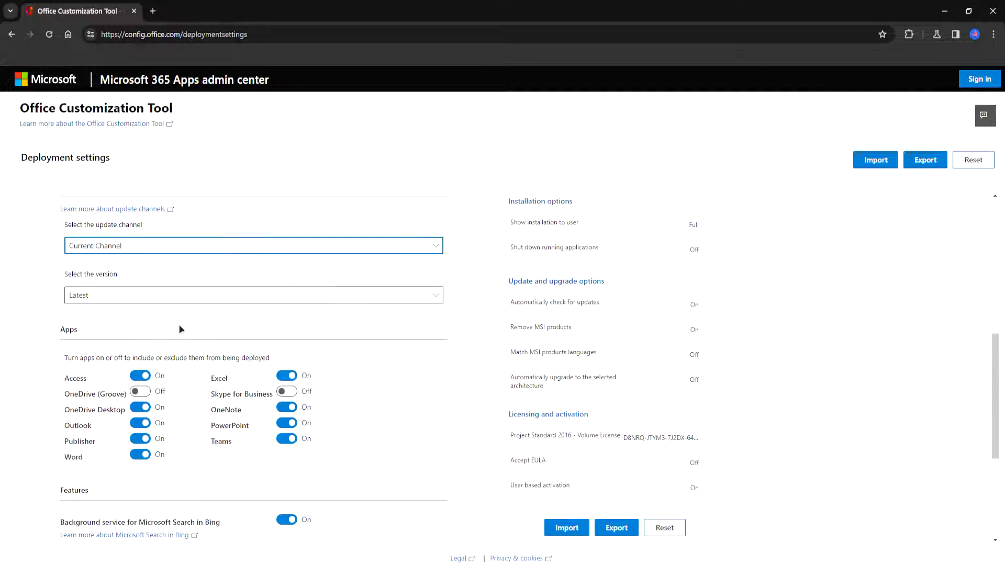
{"action": "left_click", "coordinate": [90, 303]}
{"action": "left_click", "coordinate": [85, 315]}
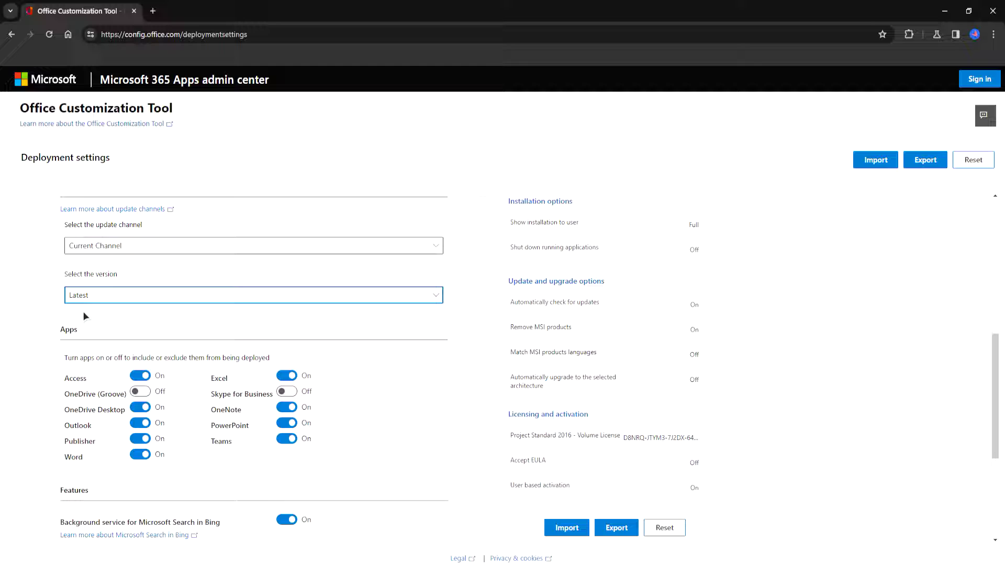
{"action": "scroll", "coordinate": [50, 352], "scroll_direction": "down", "scroll_amount": 1}
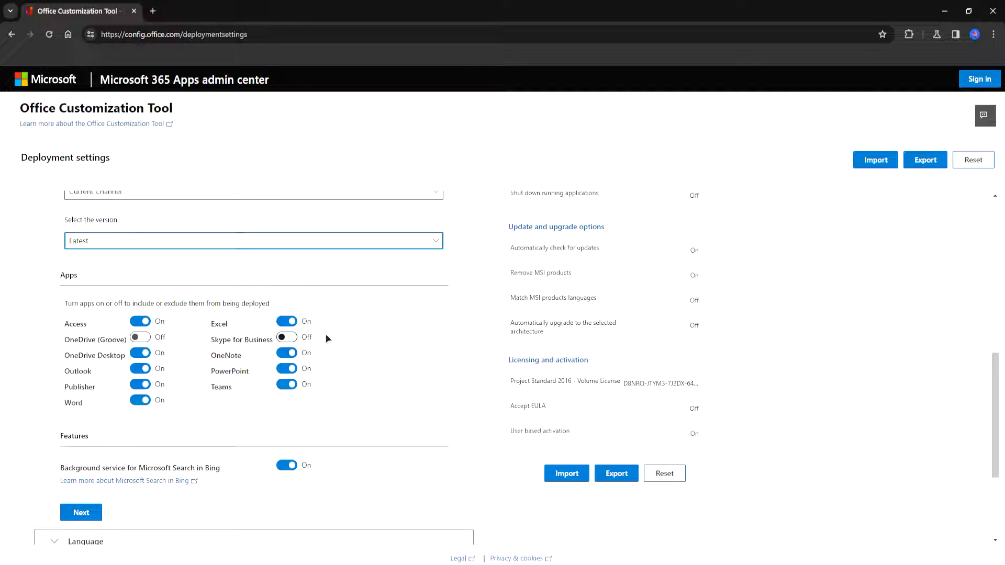
Exclude Publisher, OneDrive Desktop, Teams and OneNote, and turn off Microsoft Search in Bing
{"action": "left_click", "coordinate": [140, 385]}
{"action": "left_click", "coordinate": [140, 352]}
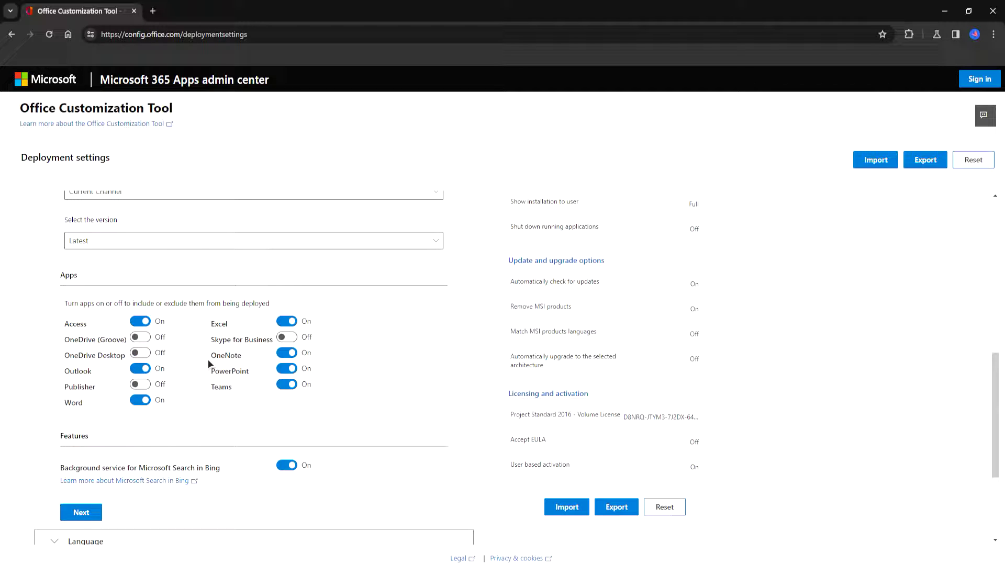
{"action": "left_click", "coordinate": [287, 384]}
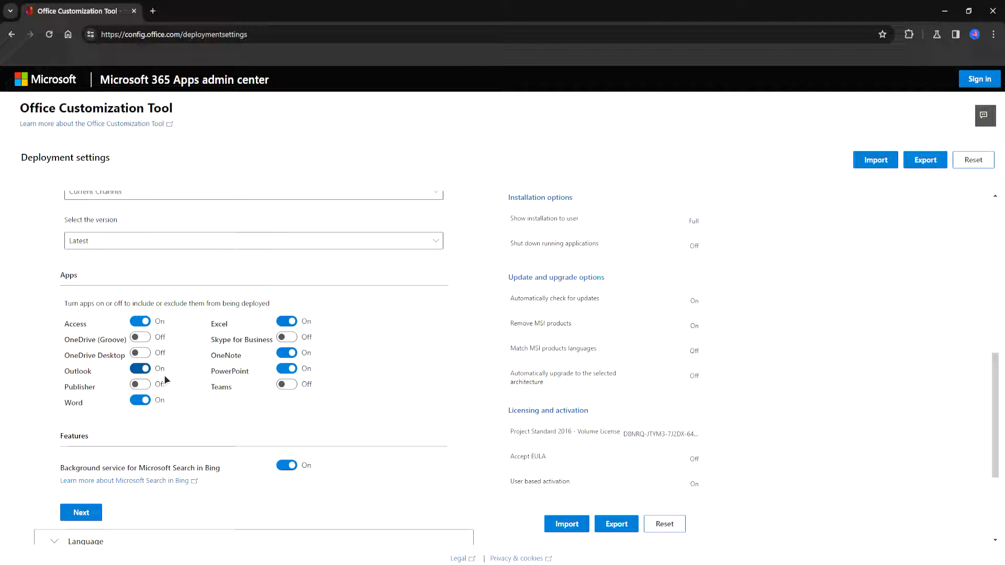
{"action": "left_click", "coordinate": [287, 353]}
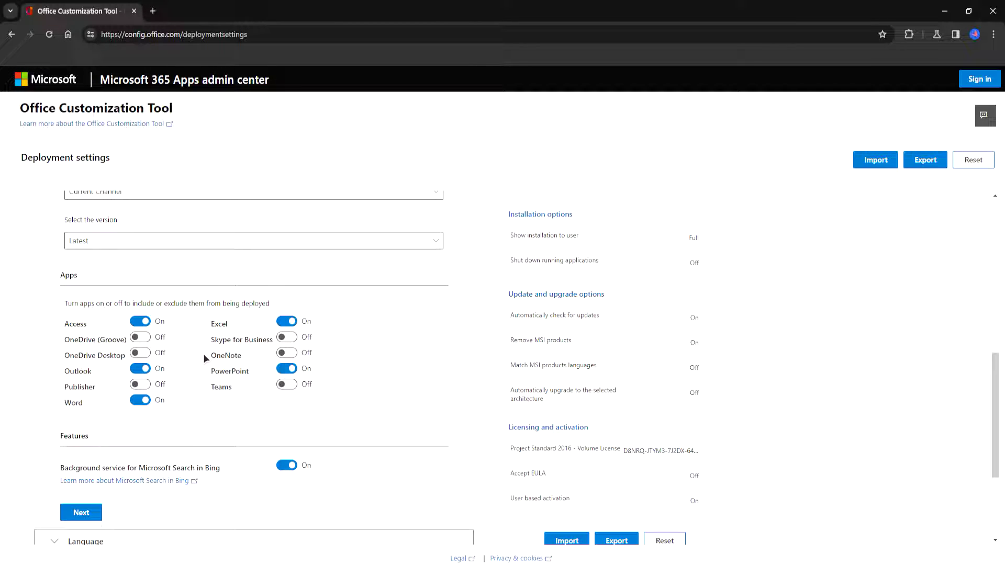
{"action": "scroll", "coordinate": [328, 300], "scroll_direction": "down", "scroll_amount": 3}
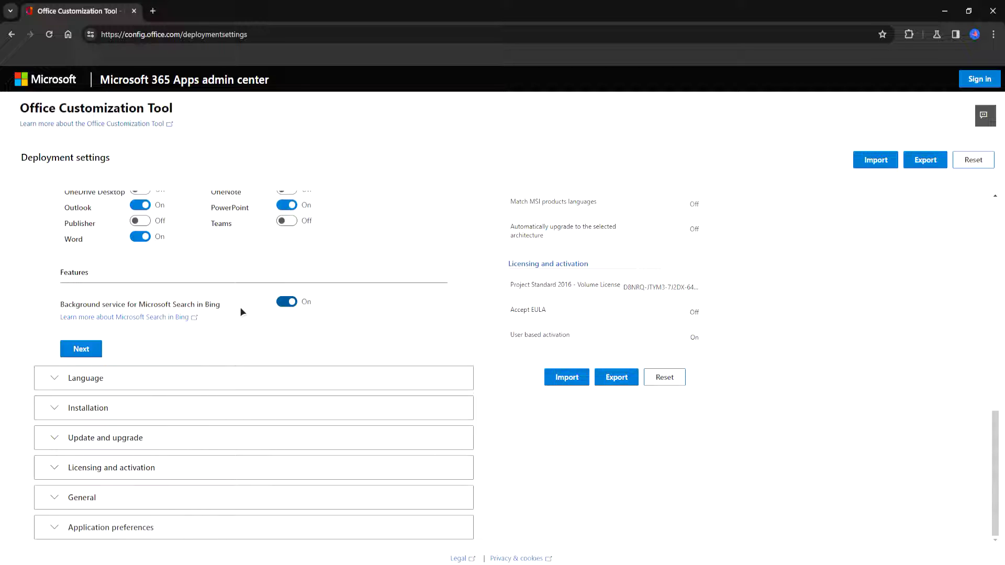
{"action": "left_click", "coordinate": [286, 302]}
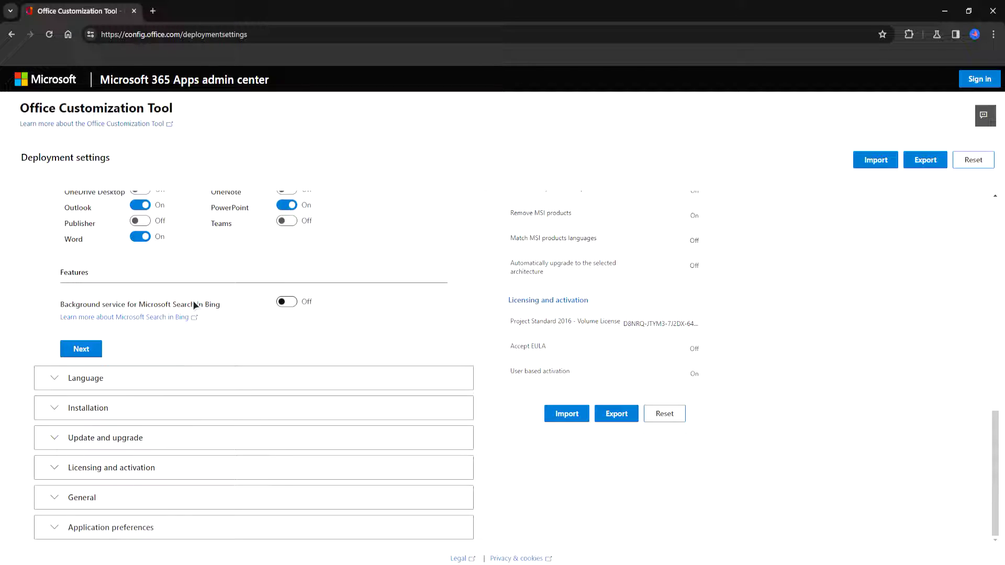
Set English (United Kingdom) as the primary language
{"action": "left_click", "coordinate": [113, 378]}
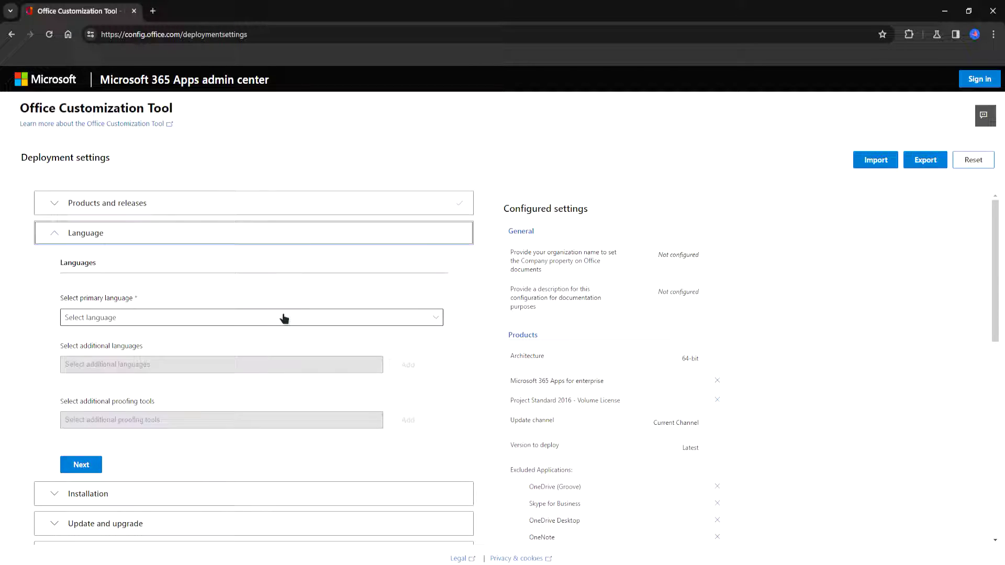
{"action": "left_click", "coordinate": [138, 320]}
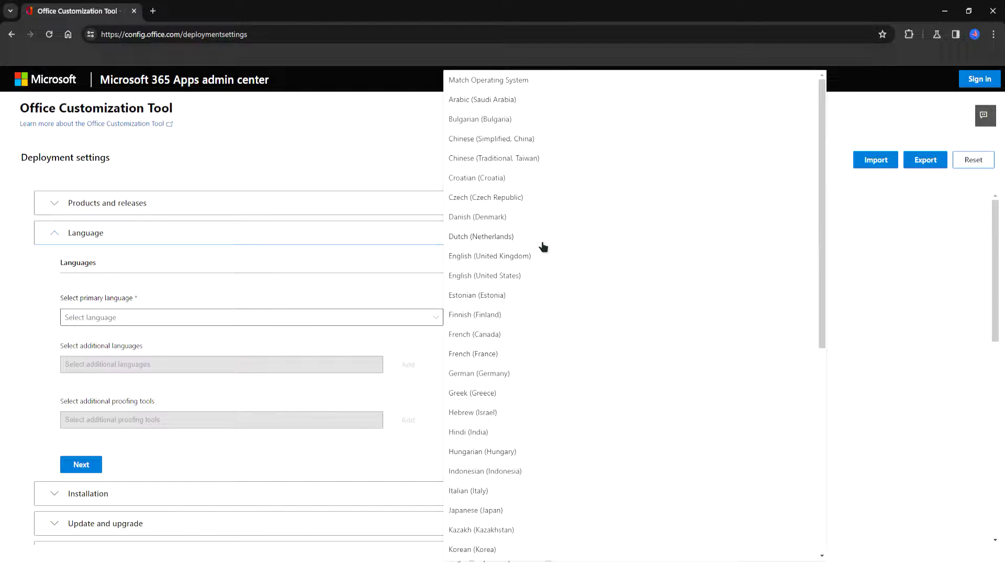
{"action": "left_click", "coordinate": [511, 257]}
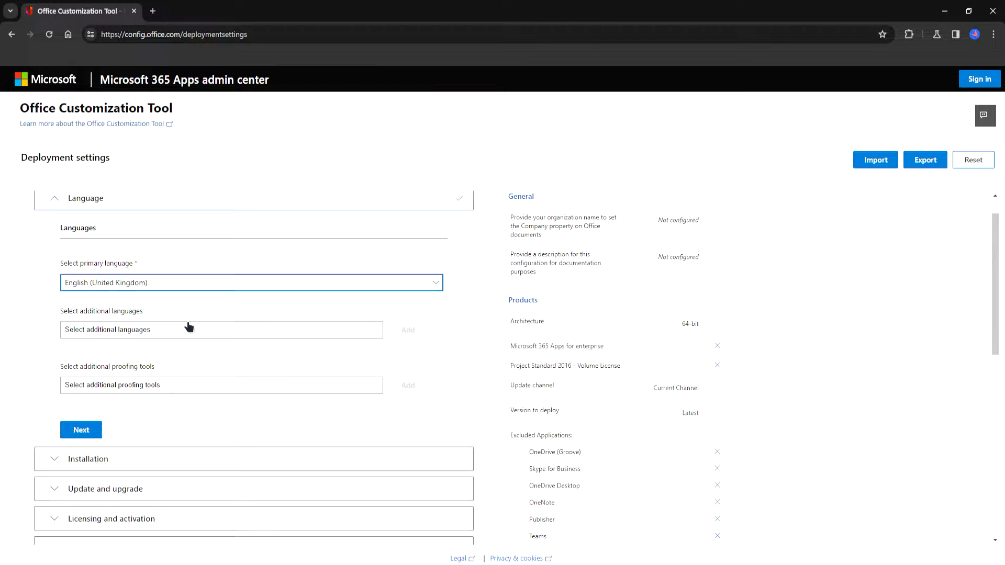
Tick French (France) in the additional languages list and add it
{"action": "scroll", "coordinate": [189, 327], "scroll_direction": "down", "scroll_amount": 1}
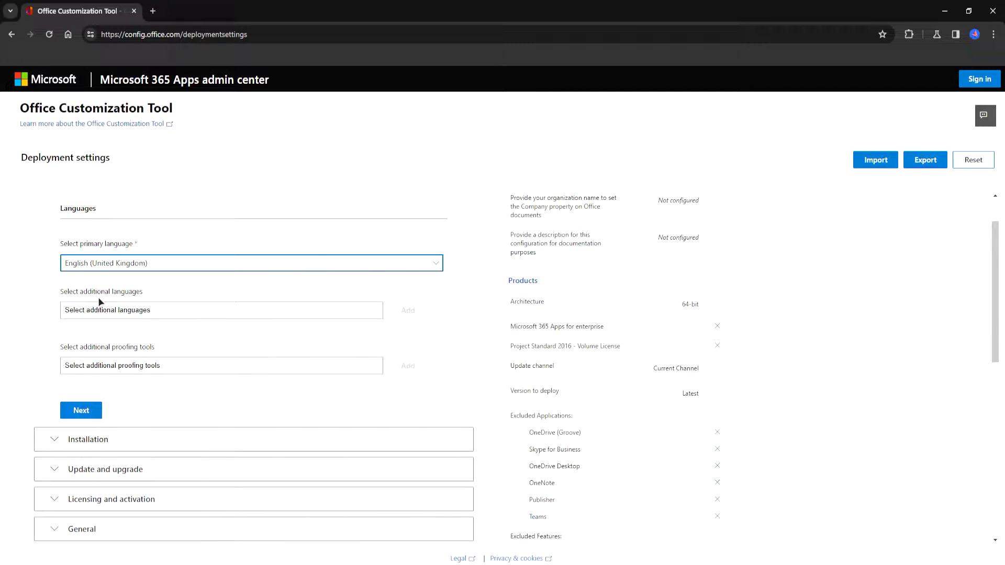
{"action": "left_click", "coordinate": [133, 310]}
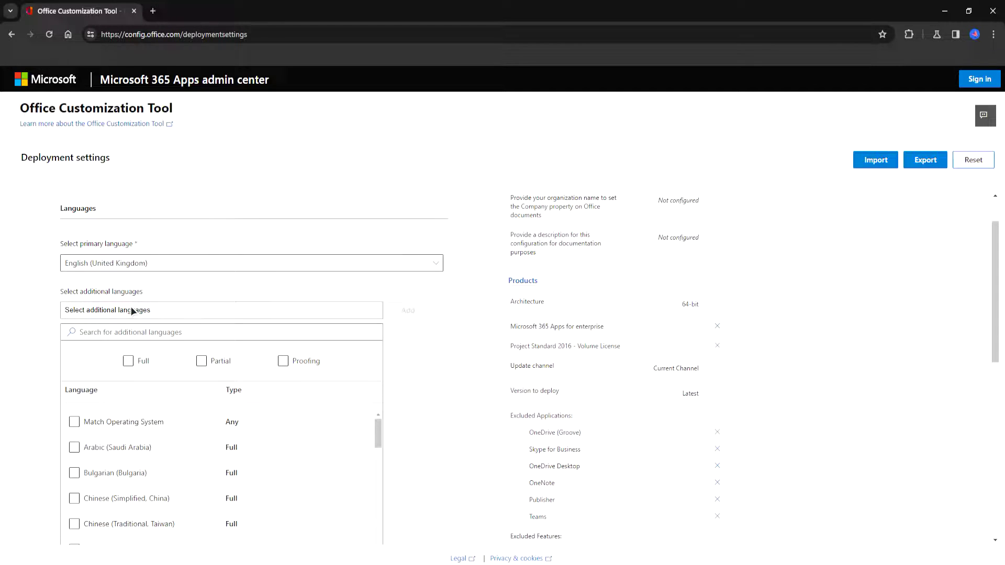
{"action": "scroll", "coordinate": [168, 472], "scroll_direction": "down", "scroll_amount": 4}
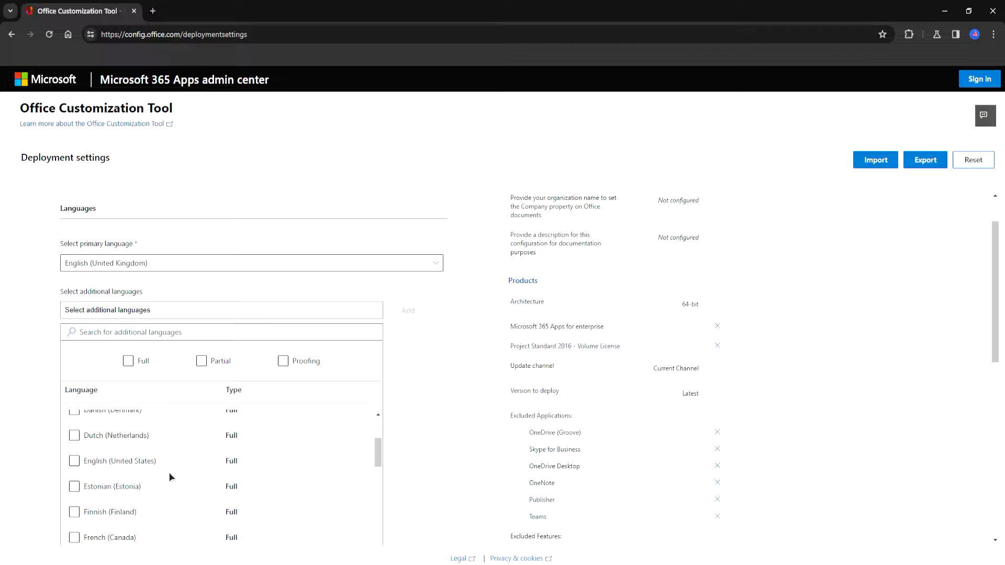
{"action": "scroll", "coordinate": [168, 475], "scroll_direction": "down", "scroll_amount": 1}
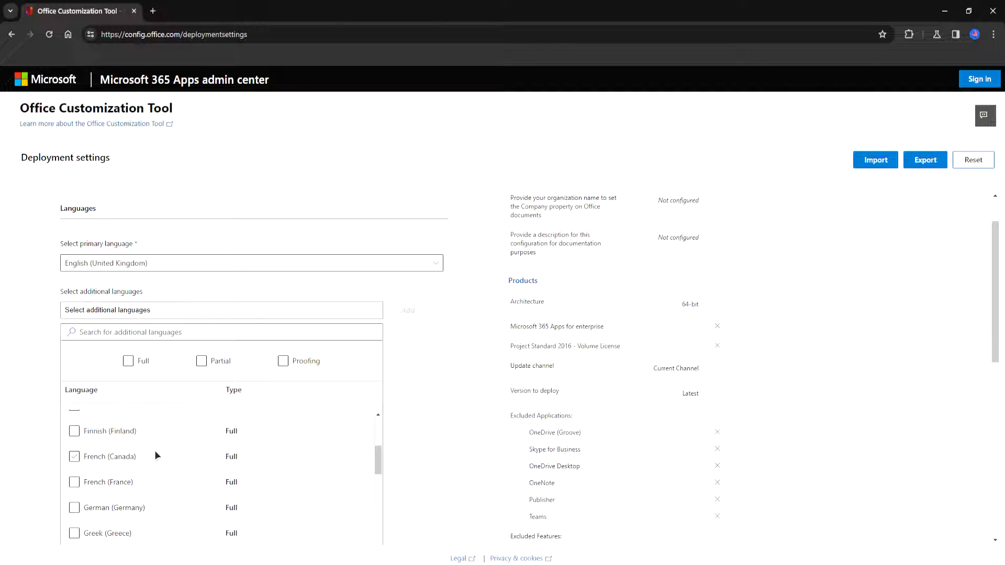
{"action": "left_click", "coordinate": [117, 483]}
{"action": "left_click", "coordinate": [410, 311]}
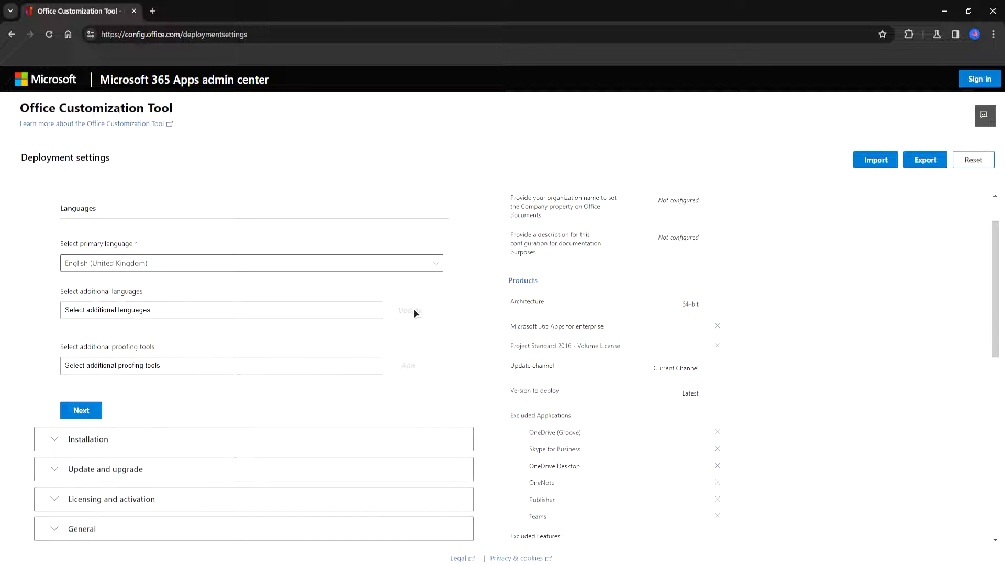
Filter to full language packs and confirm French (France) as an additional language
{"action": "scroll", "coordinate": [353, 401], "scroll_direction": "down", "scroll_amount": 1}
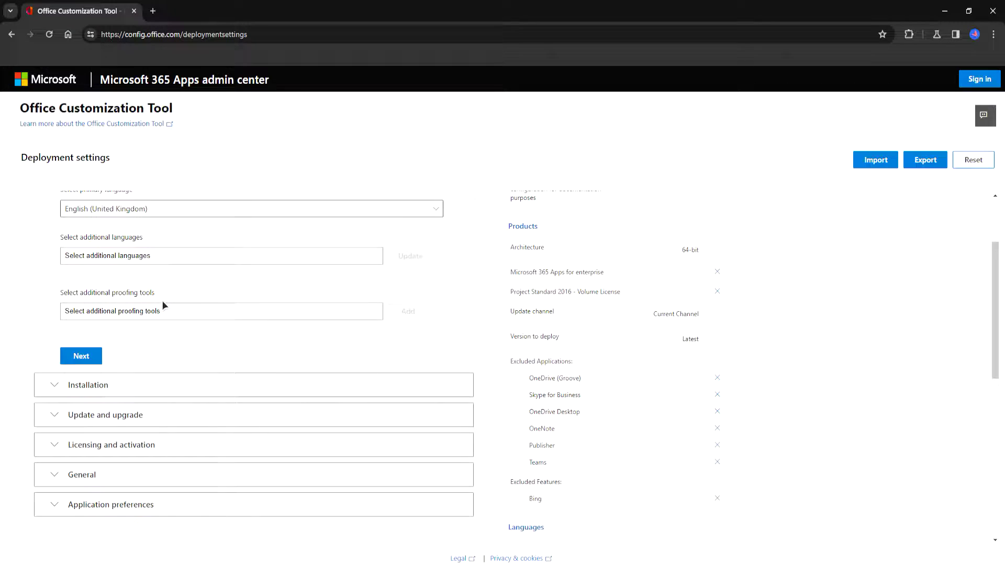
{"action": "left_click", "coordinate": [149, 259]}
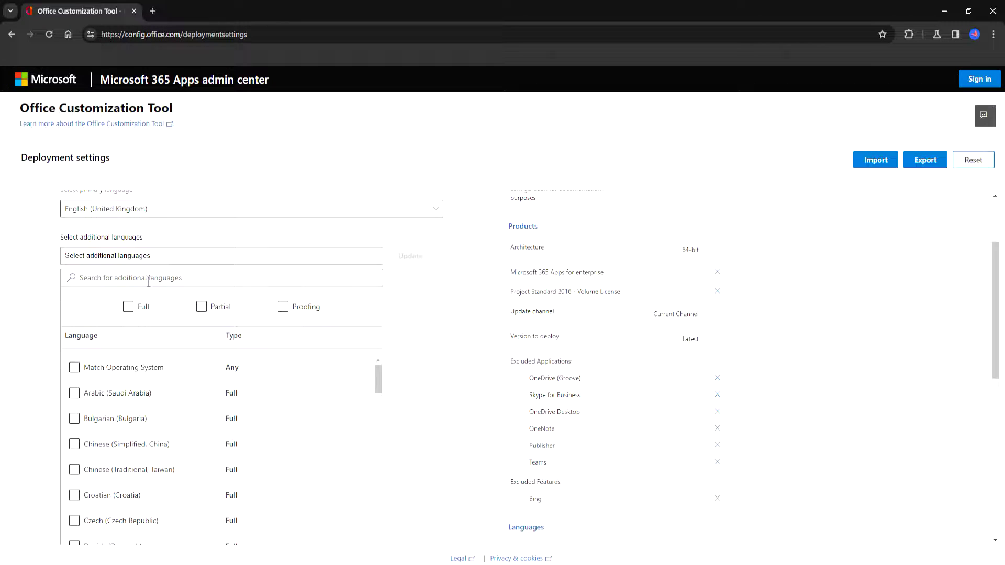
{"action": "scroll", "coordinate": [166, 407], "scroll_direction": "down", "scroll_amount": 4}
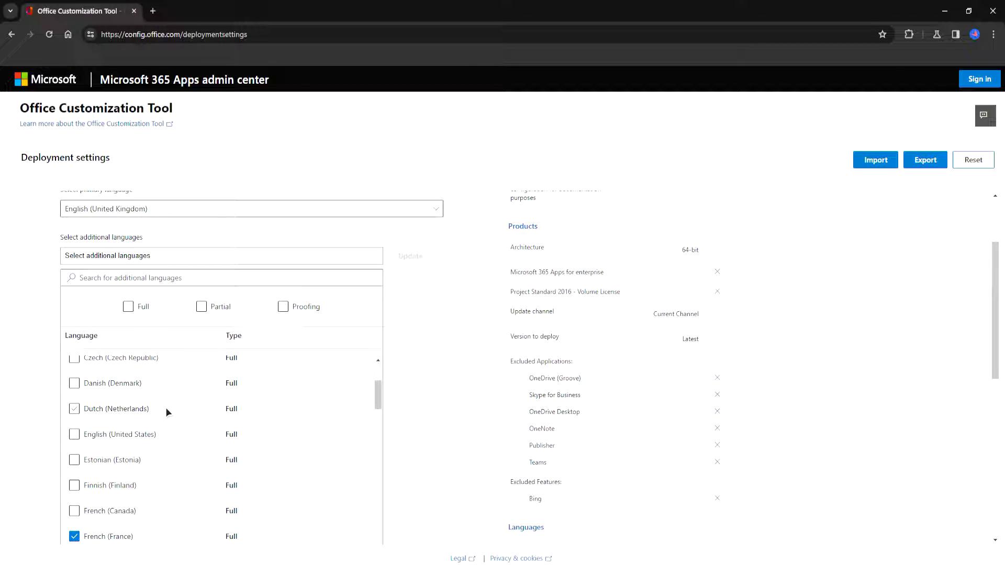
{"action": "left_click", "coordinate": [137, 313]}
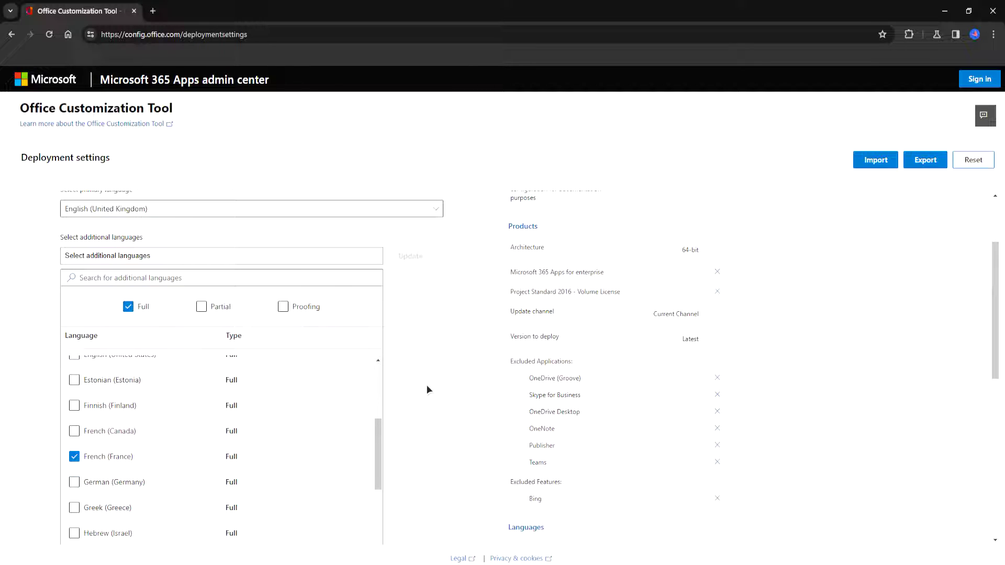
{"action": "left_click", "coordinate": [202, 255]}
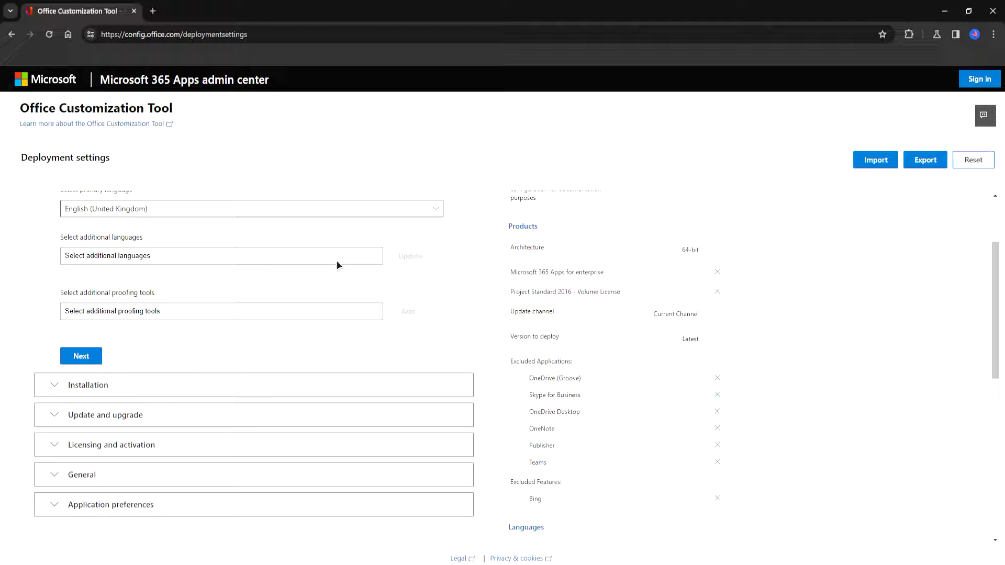
{"action": "left_click", "coordinate": [209, 260]}
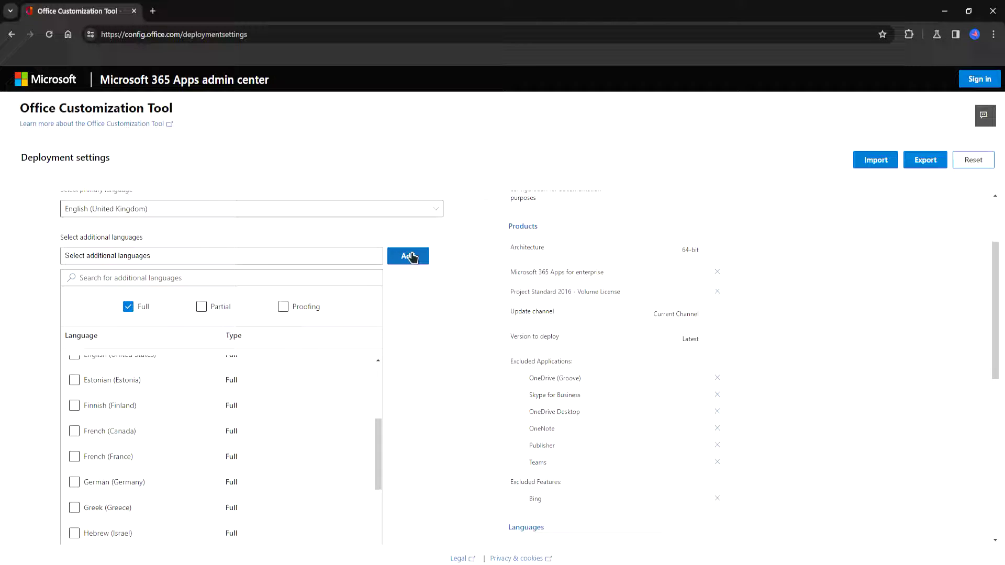
{"action": "left_click", "coordinate": [417, 256]}
{"action": "left_click", "coordinate": [131, 384]}
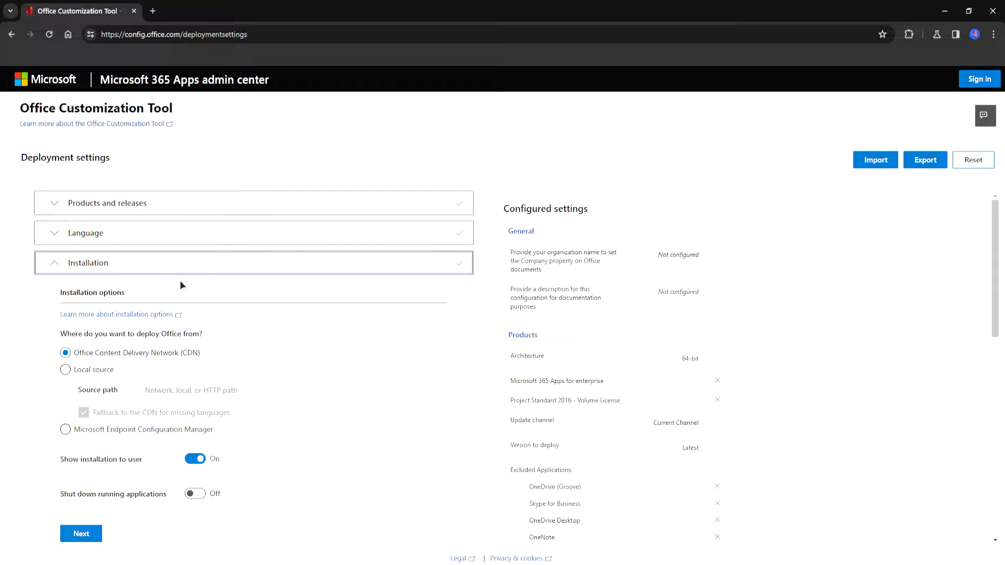
Collapse Installation, keeping the Office CDN source, and expand Licensing and activation
{"action": "scroll", "coordinate": [109, 282], "scroll_direction": "down", "scroll_amount": 1}
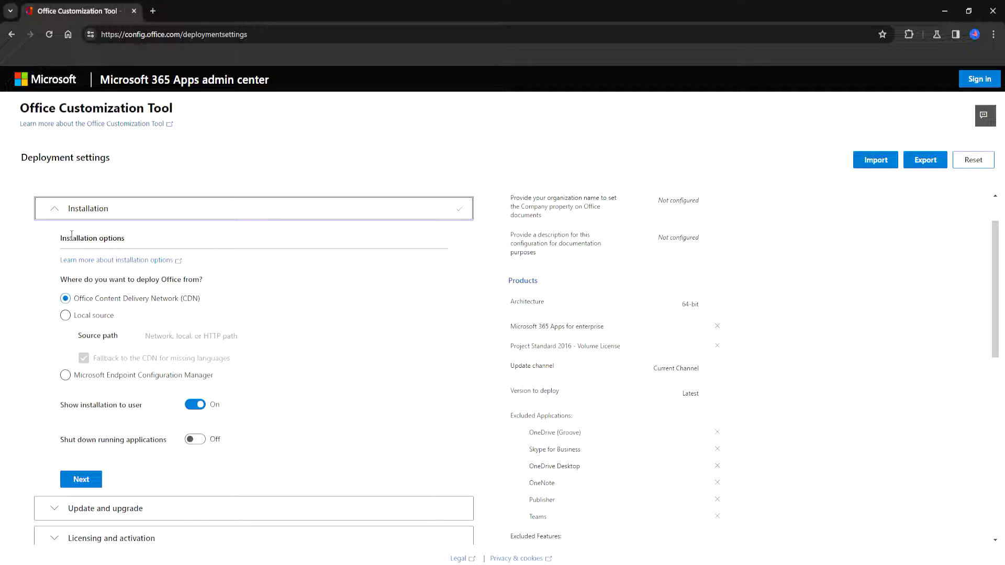
{"action": "left_click", "coordinate": [120, 212]}
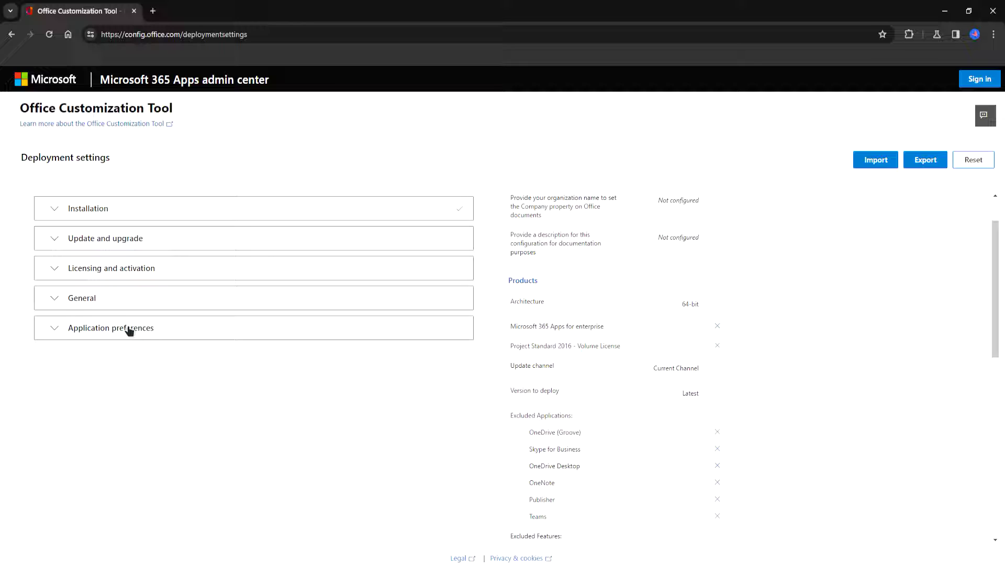
{"action": "left_click", "coordinate": [124, 271]}
Keep KMS licensing with automatic EULA acceptance switched off
{"action": "scroll", "coordinate": [158, 291], "scroll_direction": "down", "scroll_amount": 3}
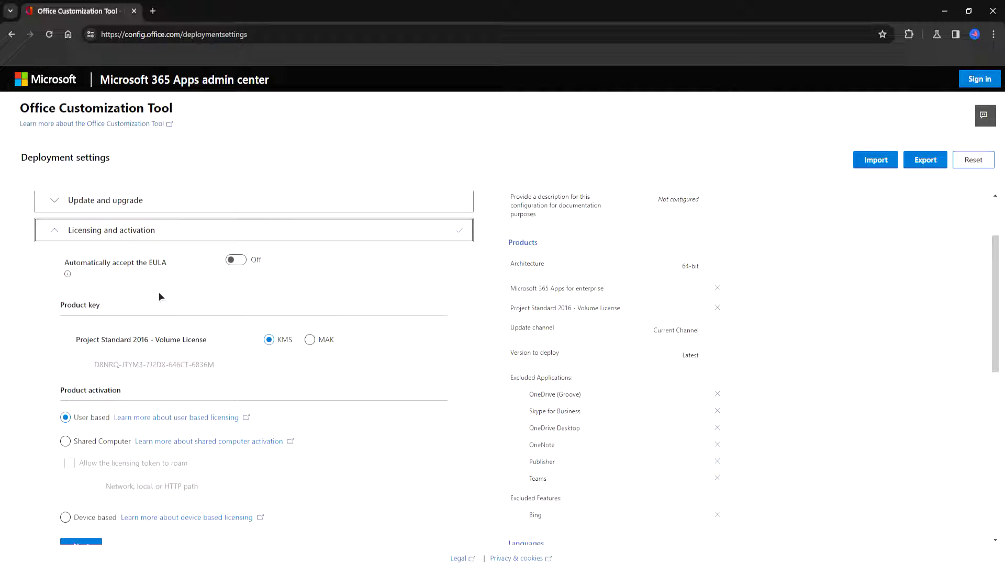
{"action": "scroll", "coordinate": [156, 300], "scroll_direction": "up", "scroll_amount": 3}
{"action": "scroll", "coordinate": [154, 309], "scroll_direction": "down", "scroll_amount": 2}
{"action": "scroll", "coordinate": [141, 273], "scroll_direction": "up", "scroll_amount": 1}
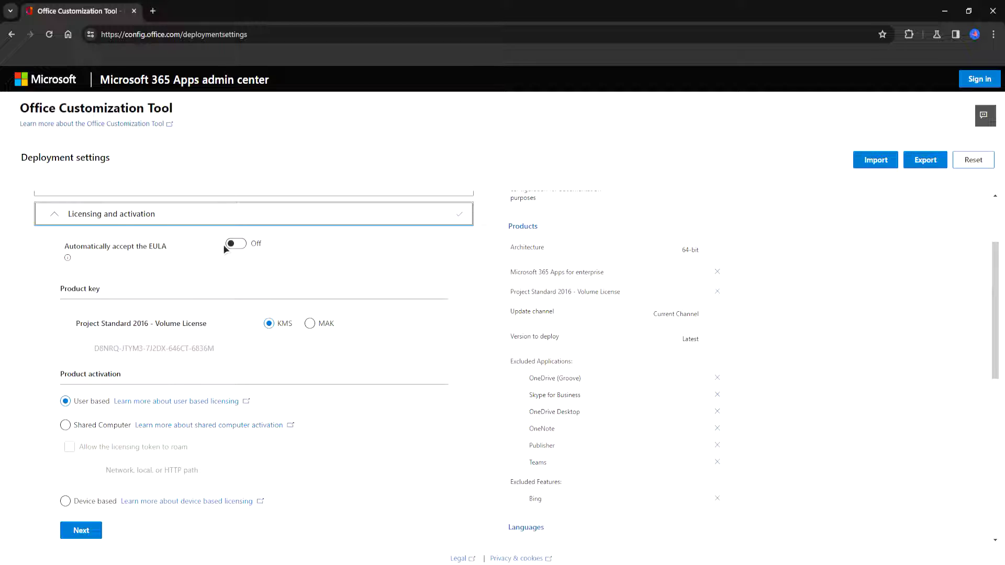
{"action": "double_click", "coordinate": [156, 246]}
{"action": "left_click", "coordinate": [178, 247]}
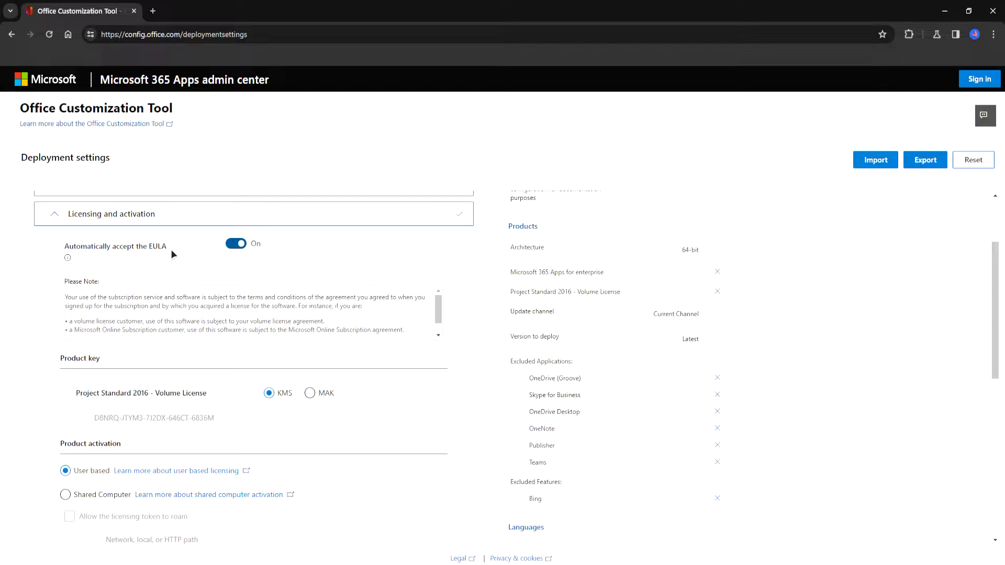
{"action": "left_click", "coordinate": [241, 246]}
{"action": "scroll", "coordinate": [207, 299], "scroll_direction": "down", "scroll_amount": 1}
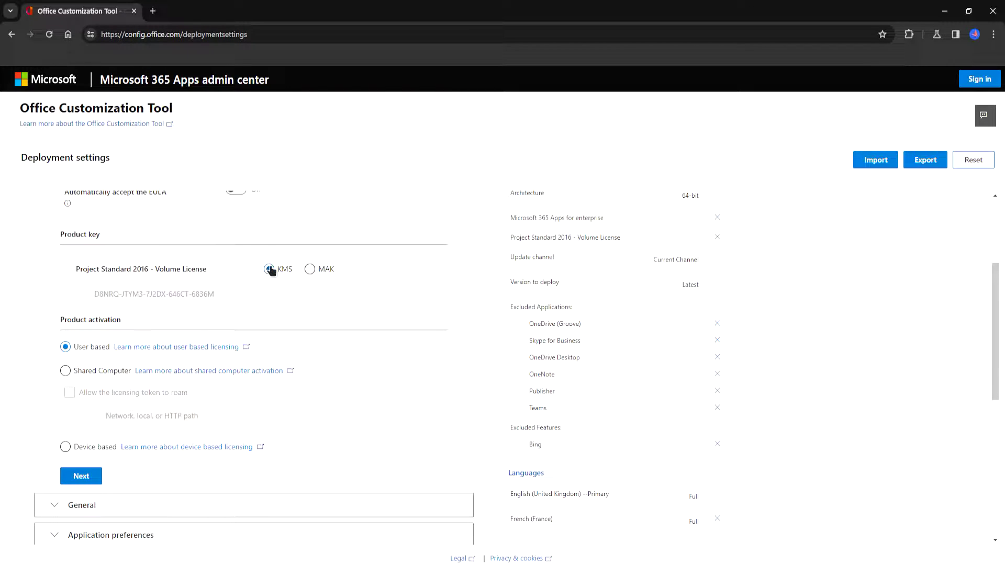
{"action": "scroll", "coordinate": [193, 260], "scroll_direction": "down", "scroll_amount": 1}
{"action": "scroll", "coordinate": [183, 269], "scroll_direction": "up", "scroll_amount": 1}
{"action": "scroll", "coordinate": [256, 277], "scroll_direction": "down", "scroll_amount": 2}
Advance from General to the Application preferences list and scan the settings
{"action": "left_click", "coordinate": [184, 399]}
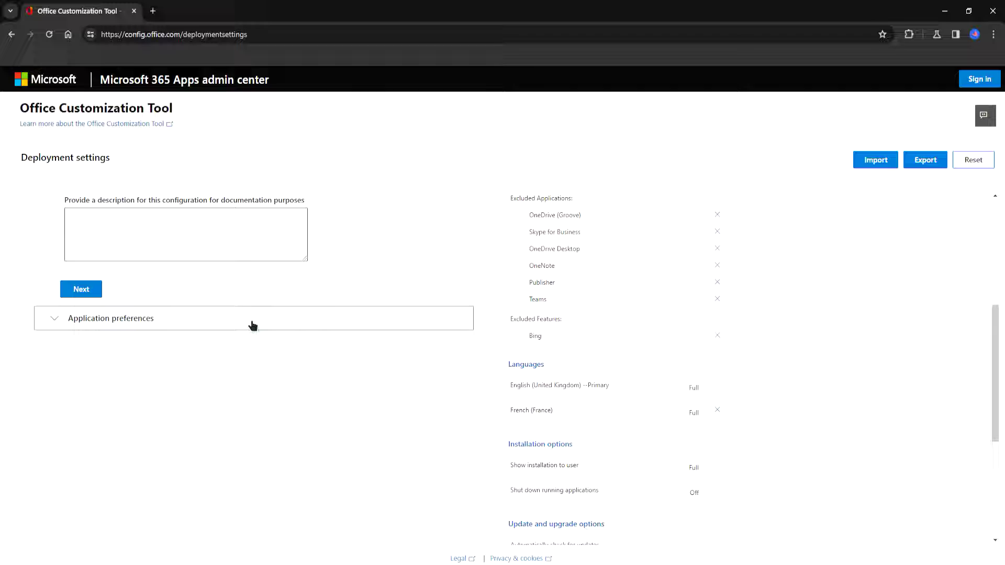
{"action": "scroll", "coordinate": [241, 341], "scroll_direction": "up", "scroll_amount": 4}
{"action": "scroll", "coordinate": [157, 393], "scroll_direction": "down", "scroll_amount": 2}
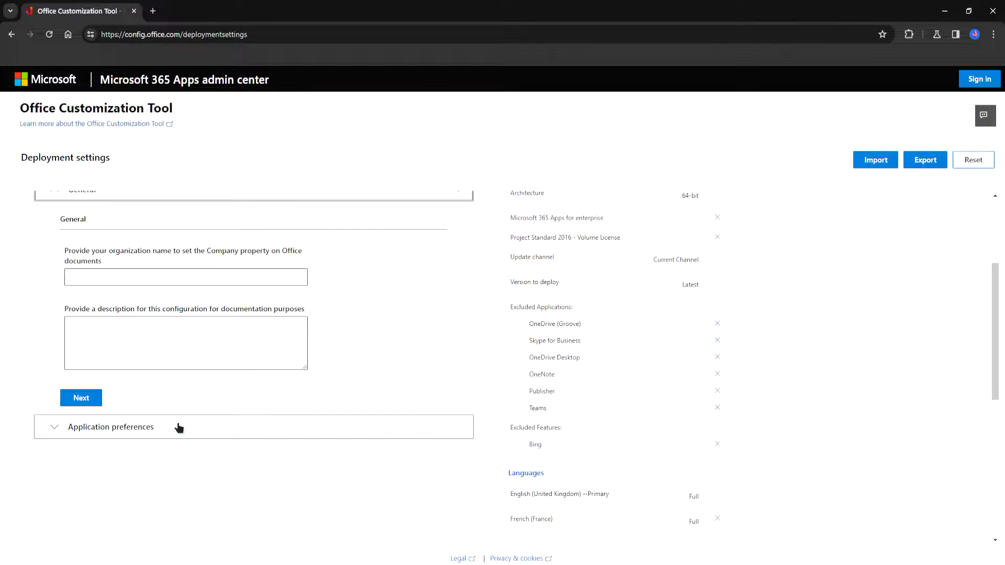
{"action": "left_click", "coordinate": [128, 428]}
{"action": "scroll", "coordinate": [303, 340], "scroll_direction": "up", "scroll_amount": 3}
{"action": "scroll", "coordinate": [251, 377], "scroll_direction": "down", "scroll_amount": 2}
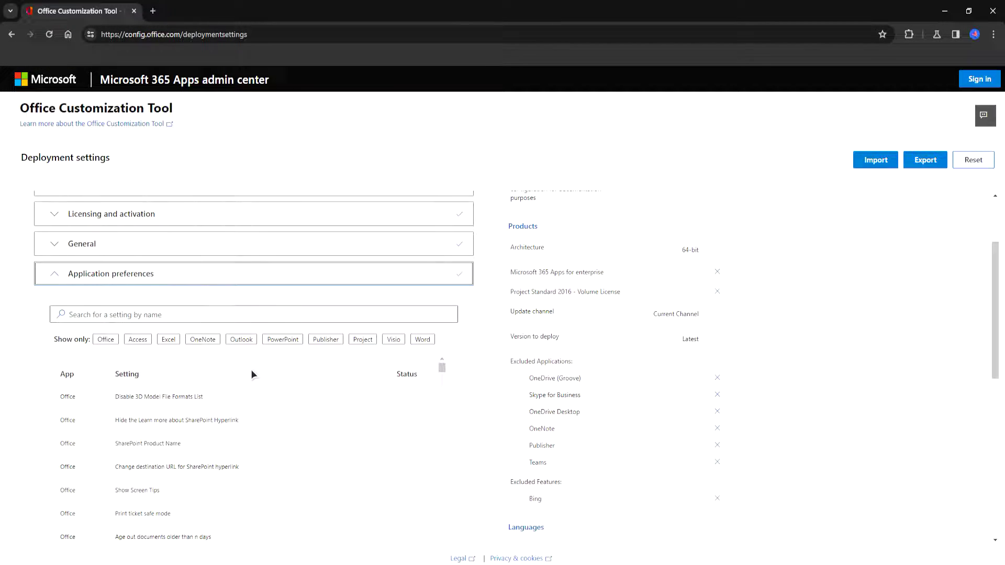
{"action": "scroll", "coordinate": [270, 366], "scroll_direction": "down", "scroll_amount": 1}
{"action": "scroll", "coordinate": [275, 377], "scroll_direction": "up", "scroll_amount": 1}
{"action": "scroll", "coordinate": [265, 366], "scroll_direction": "down", "scroll_amount": 5}
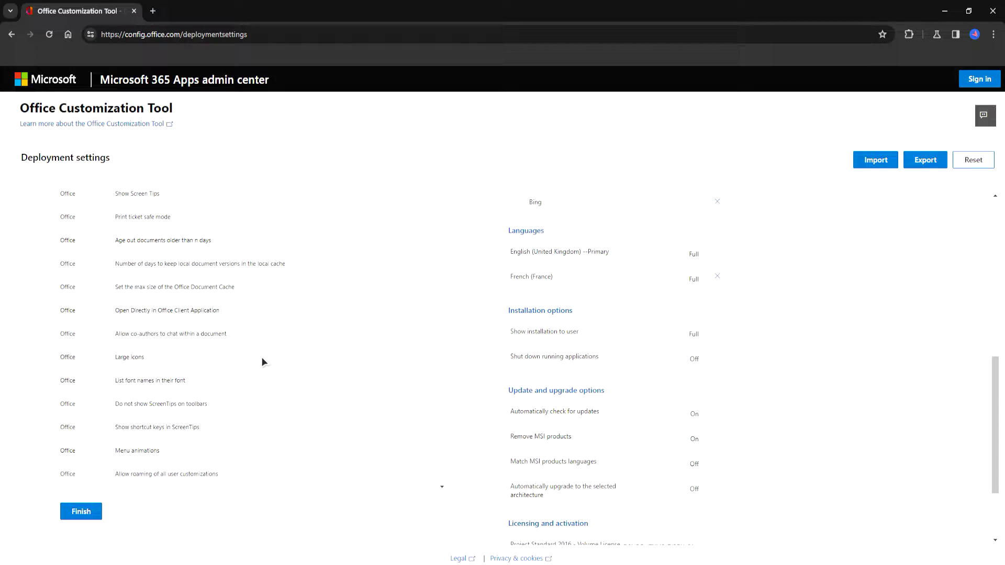
{"action": "scroll", "coordinate": [225, 401], "scroll_direction": "up", "scroll_amount": 5}
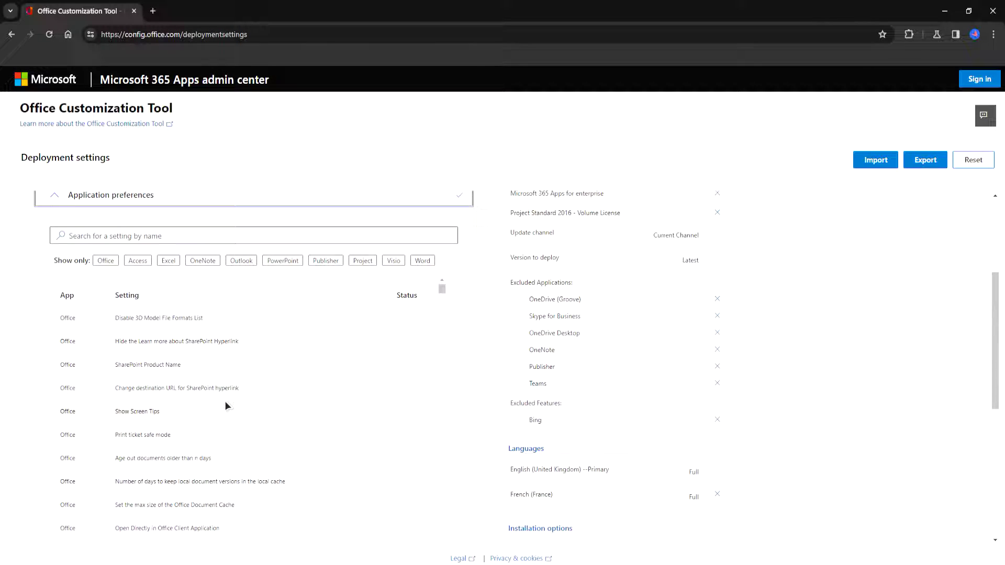
{"action": "scroll", "coordinate": [231, 392], "scroll_direction": "down", "scroll_amount": 2}
{"action": "scroll", "coordinate": [217, 407], "scroll_direction": "up", "scroll_amount": 2}
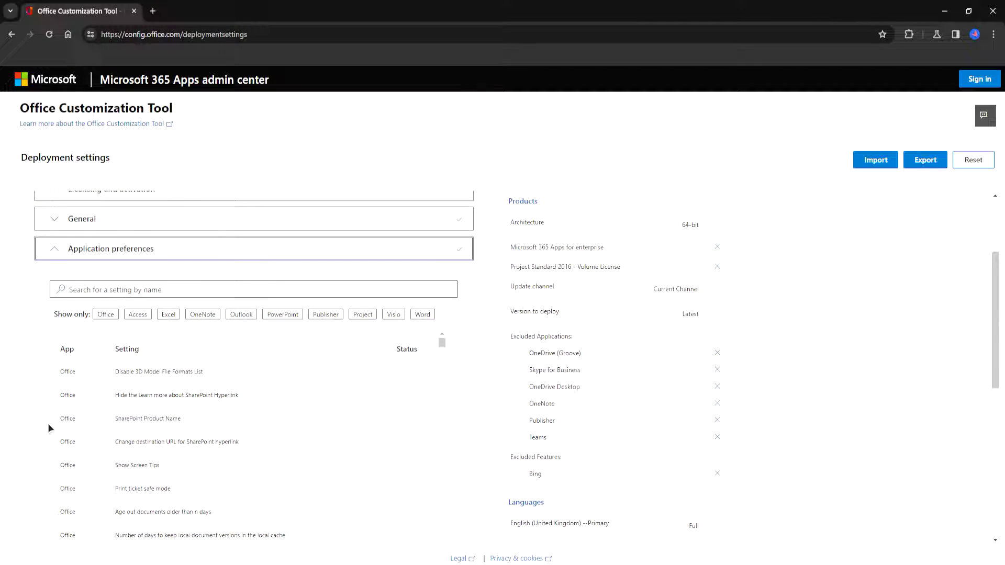
{"action": "scroll", "coordinate": [33, 422], "scroll_direction": "up", "scroll_amount": 3}
Review the 64-bit Project Standard 2016 product, update channel and app choices in Products and releases
{"action": "left_click", "coordinate": [148, 206]}
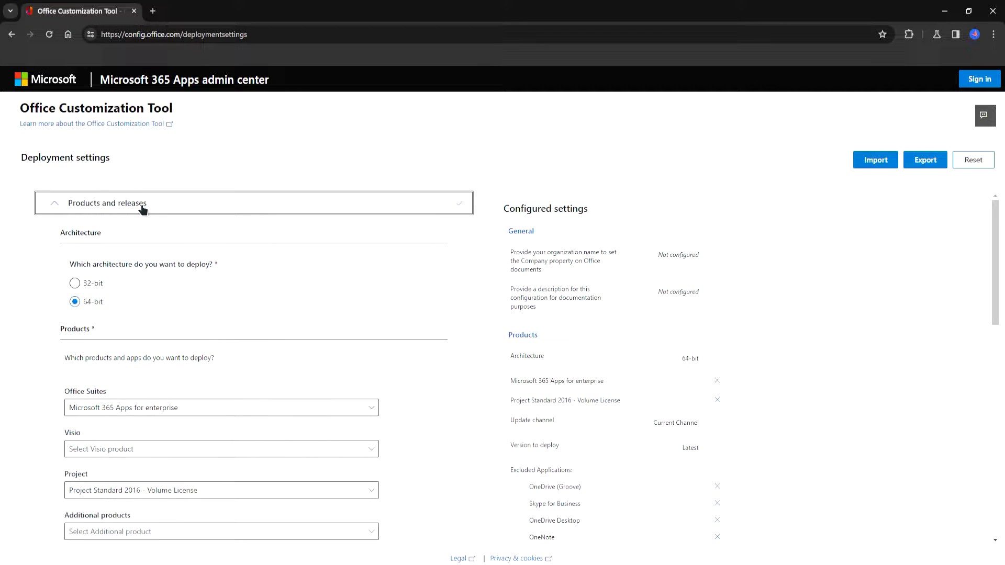
{"action": "scroll", "coordinate": [28, 334], "scroll_direction": "down", "scroll_amount": 5}
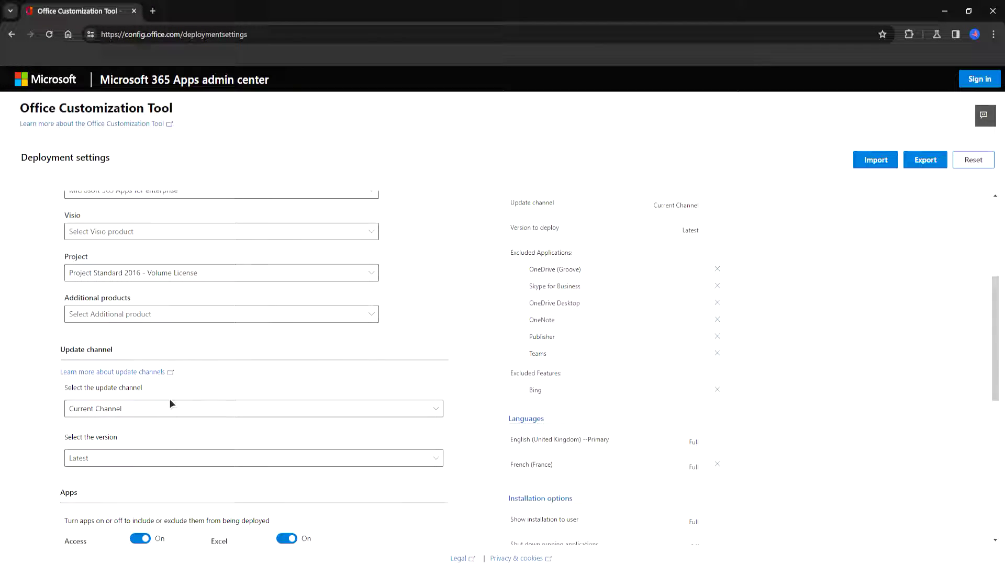
{"action": "scroll", "coordinate": [196, 360], "scroll_direction": "down", "scroll_amount": 3}
{"action": "scroll", "coordinate": [65, 306], "scroll_direction": "down", "scroll_amount": 4}
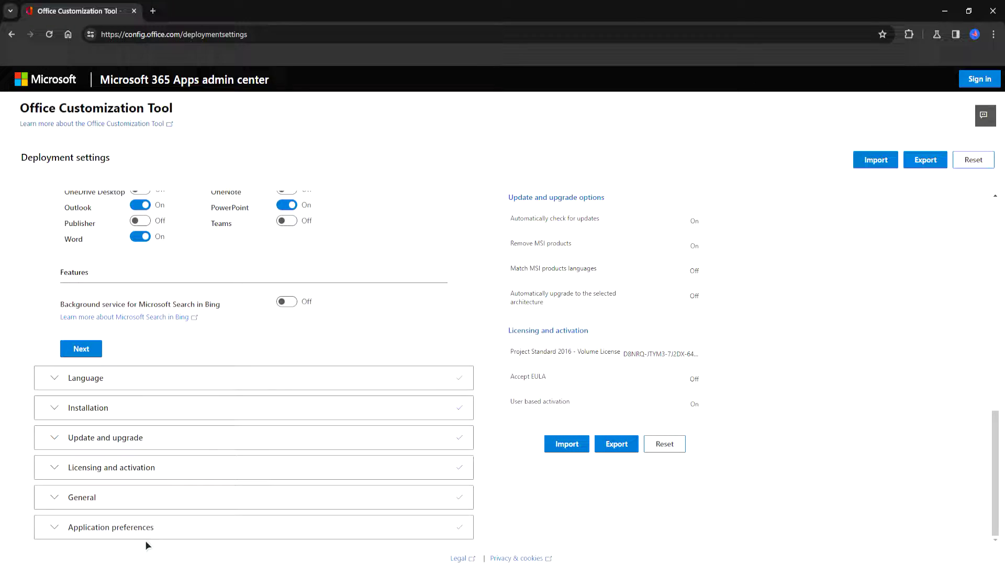
{"action": "left_click", "coordinate": [126, 529]}
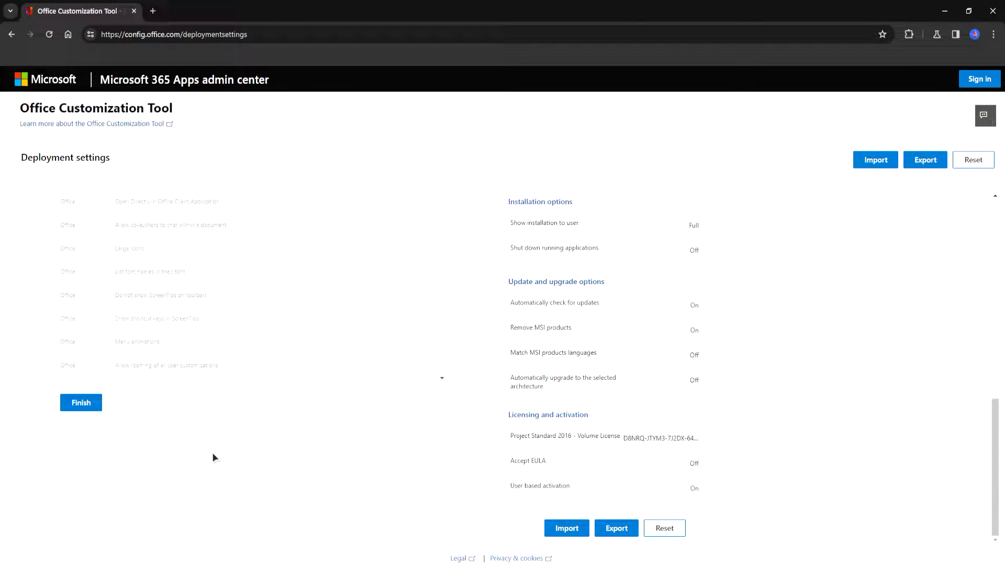
Finish the configuration and review the settings summary down to Accept EULA Off
{"action": "left_click", "coordinate": [80, 402]}
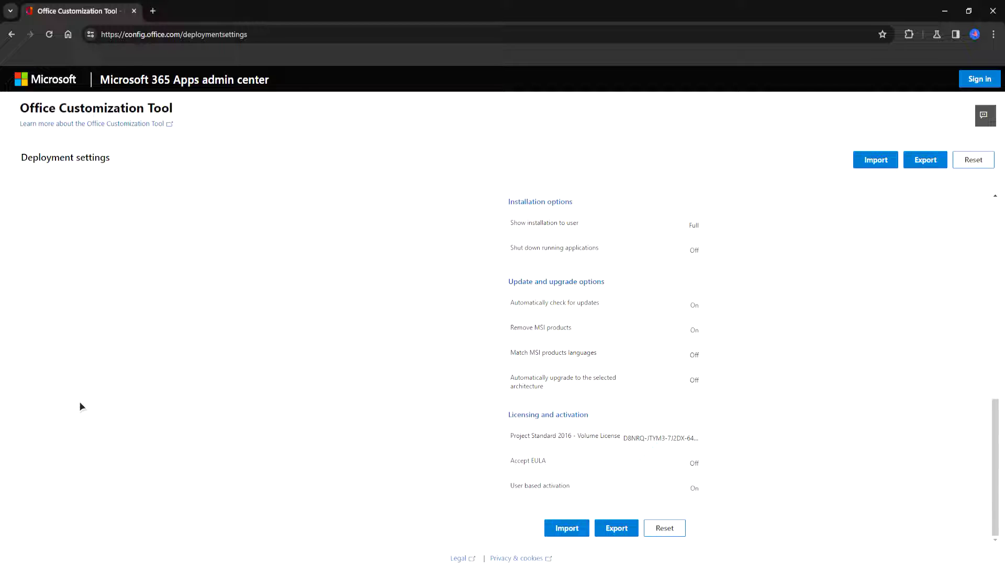
{"action": "scroll", "coordinate": [324, 393], "scroll_direction": "up", "scroll_amount": 2}
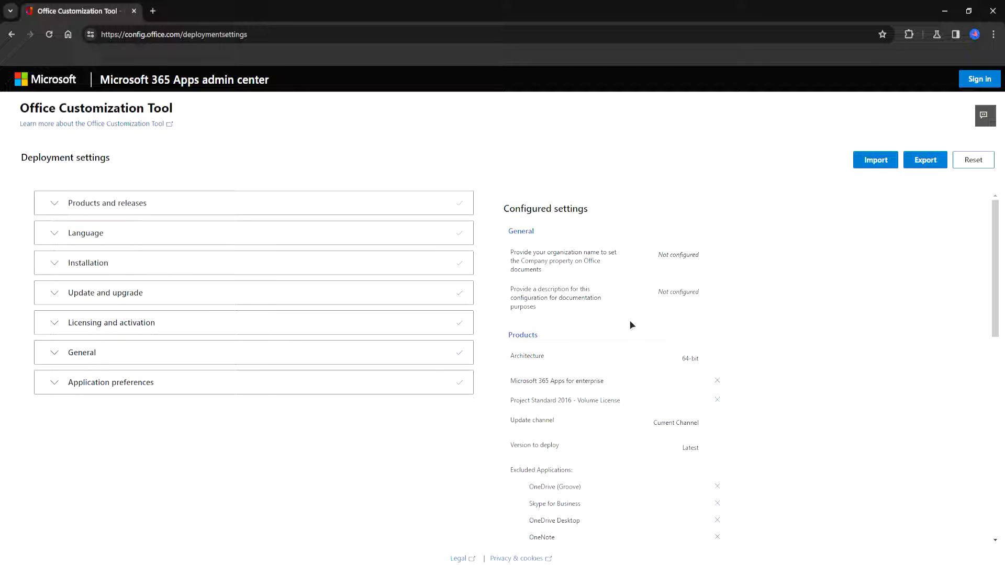
{"action": "scroll", "coordinate": [628, 335], "scroll_direction": "down", "scroll_amount": 5}
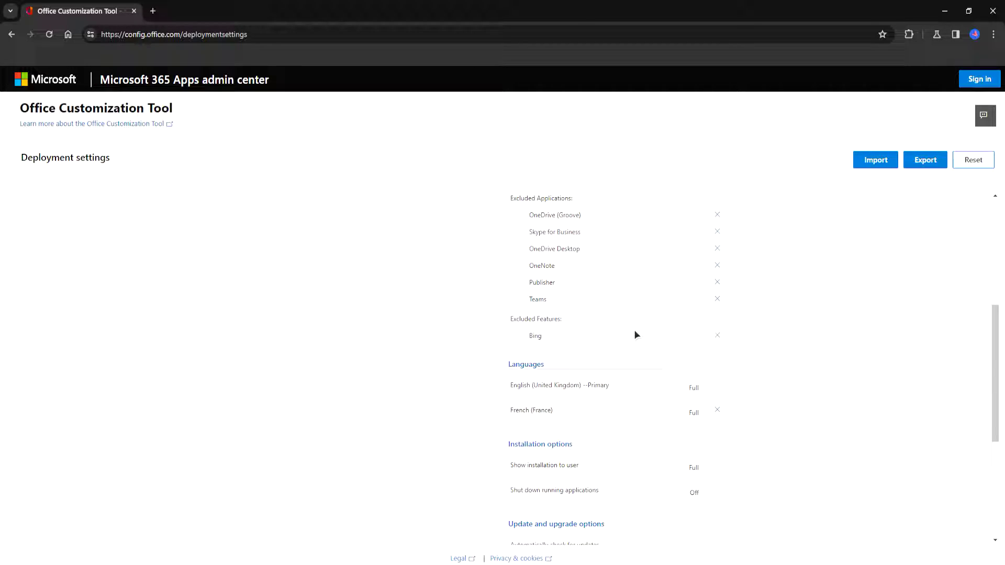
{"action": "scroll", "coordinate": [653, 334], "scroll_direction": "up", "scroll_amount": 5}
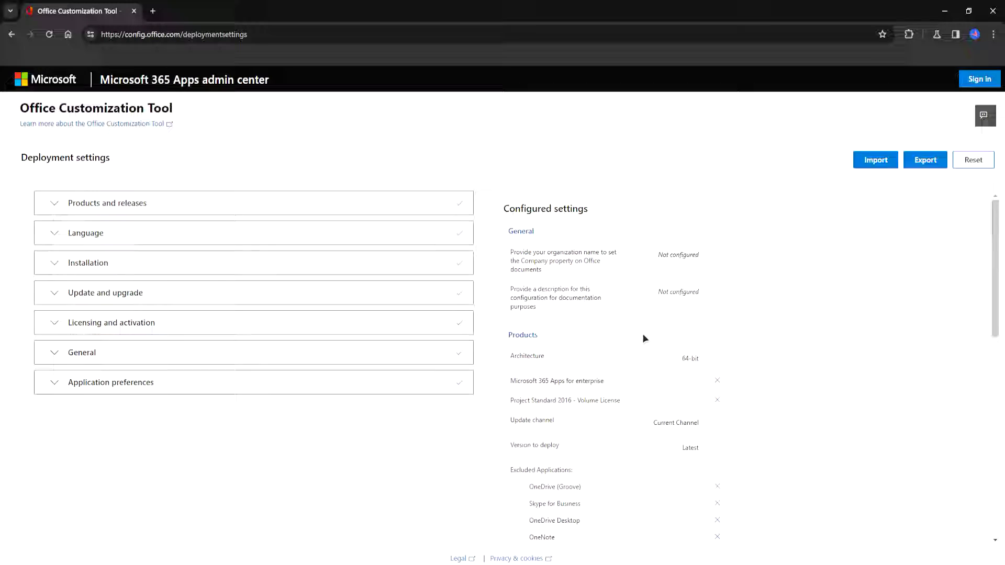
{"action": "scroll", "coordinate": [642, 334], "scroll_direction": "down", "scroll_amount": 7}
{"action": "scroll", "coordinate": [643, 347], "scroll_direction": "down", "scroll_amount": 3}
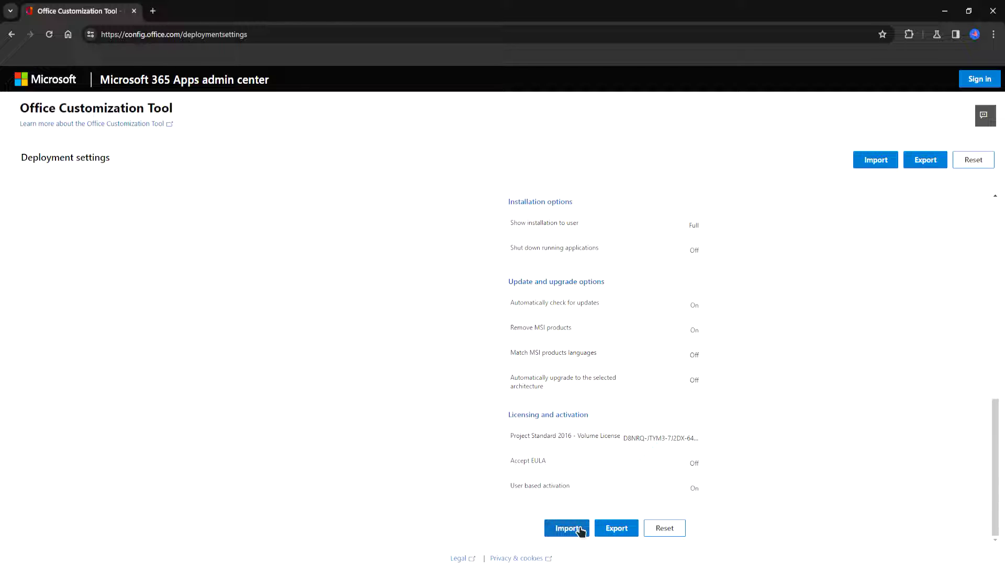
Choose Office Open XML formats as the default file format
{"action": "left_click", "coordinate": [626, 528]}
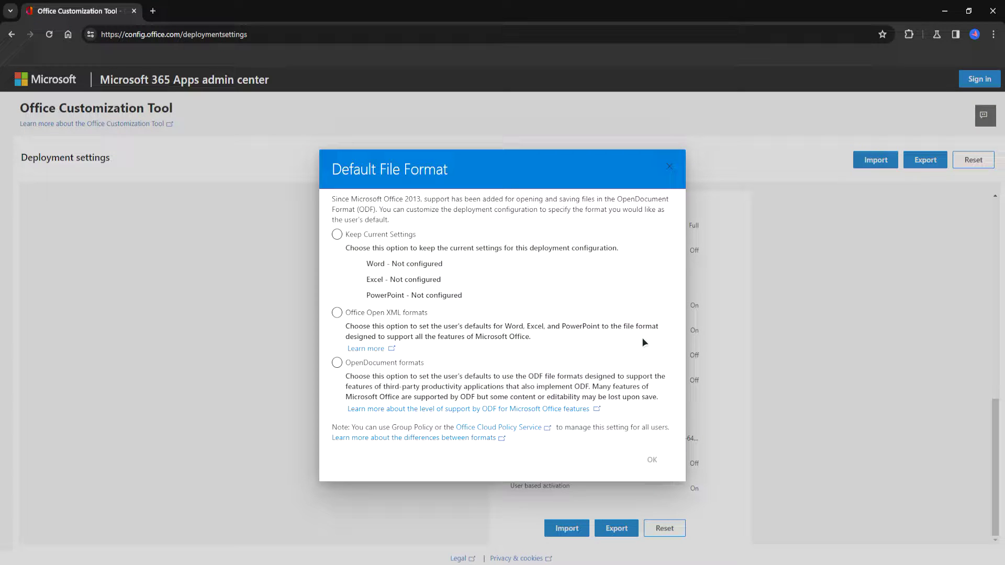
{"action": "left_click", "coordinate": [417, 316]}
{"action": "left_click", "coordinate": [371, 316]}
{"action": "left_click", "coordinate": [653, 460]}
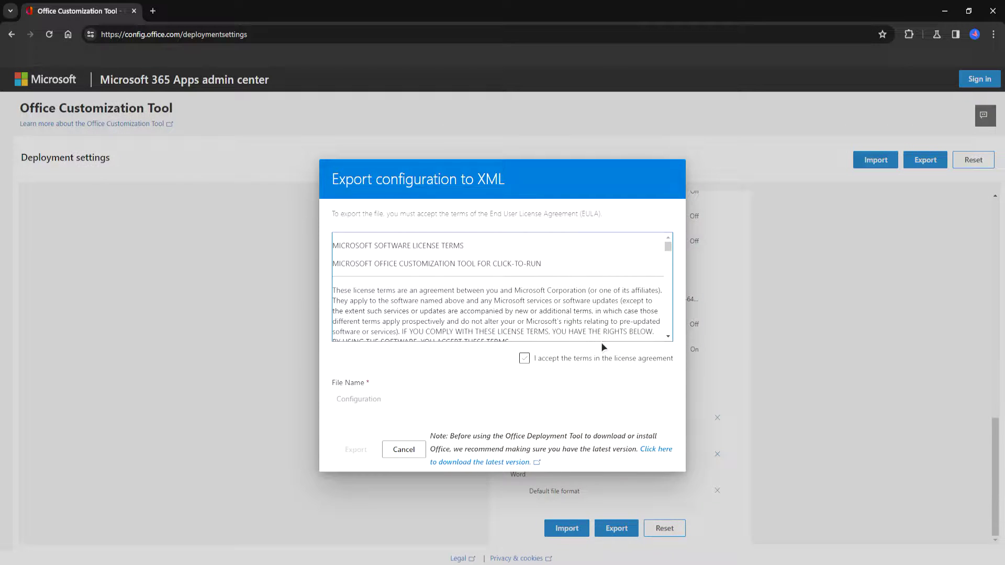
Accept the terms and export the configuration as Configuration.xml
{"action": "left_click", "coordinate": [525, 359]}
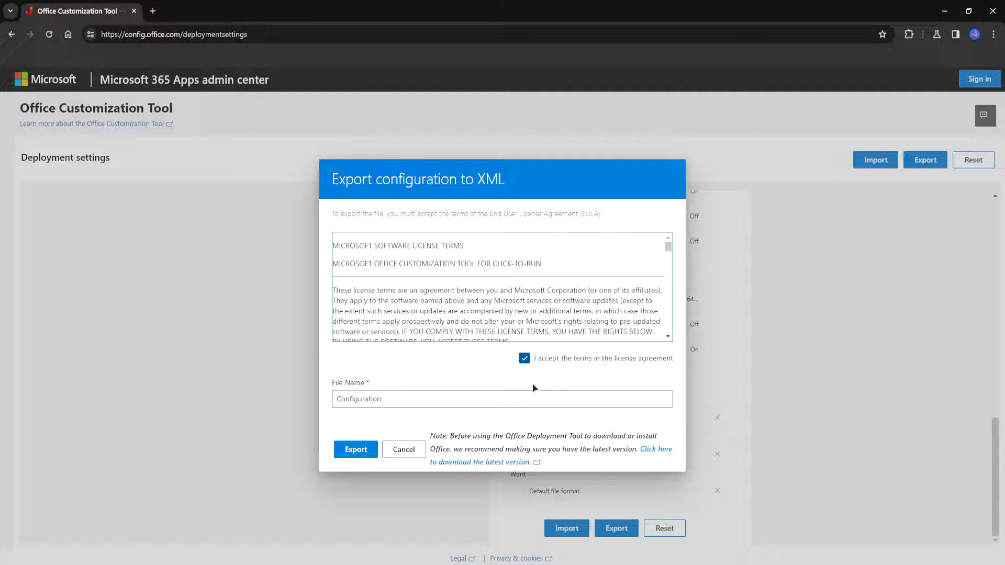
{"action": "left_click", "coordinate": [391, 401]}
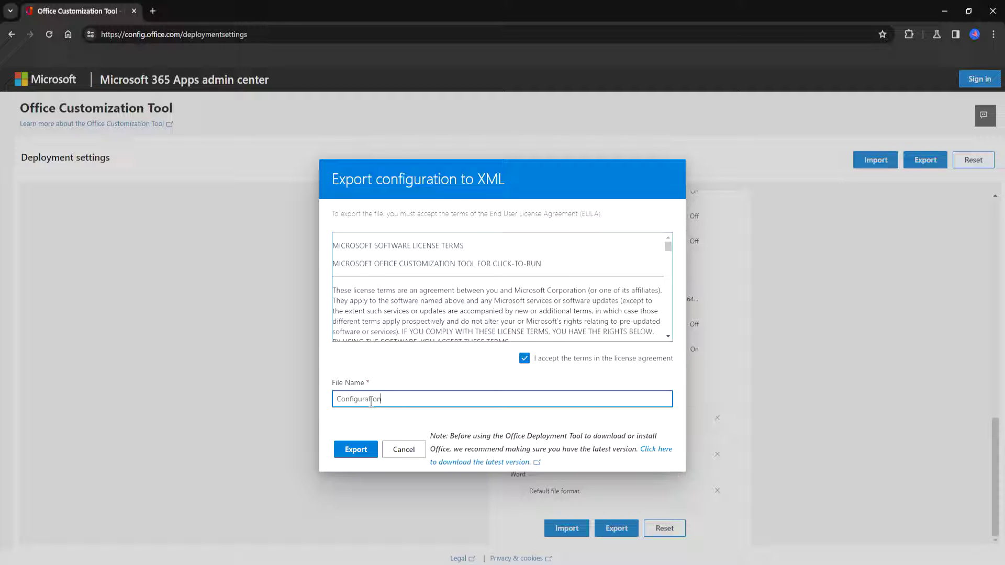
{"action": "left_click", "coordinate": [357, 449]}
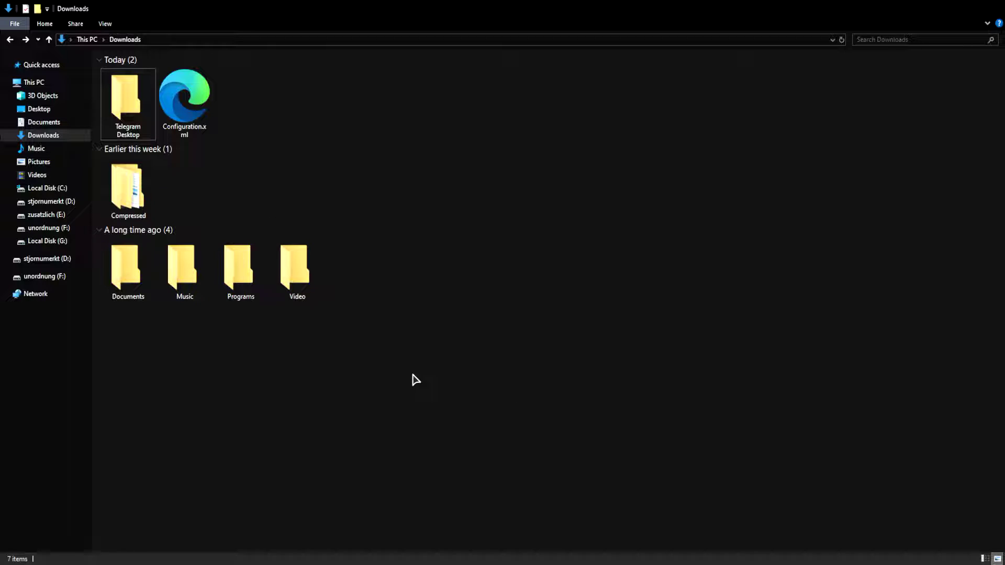
Create a 'Project 2016' folder in Downloads, move Configuration.xml into it, and return to Chrome
{"action": "key", "text": "ctrl+shift+n"}
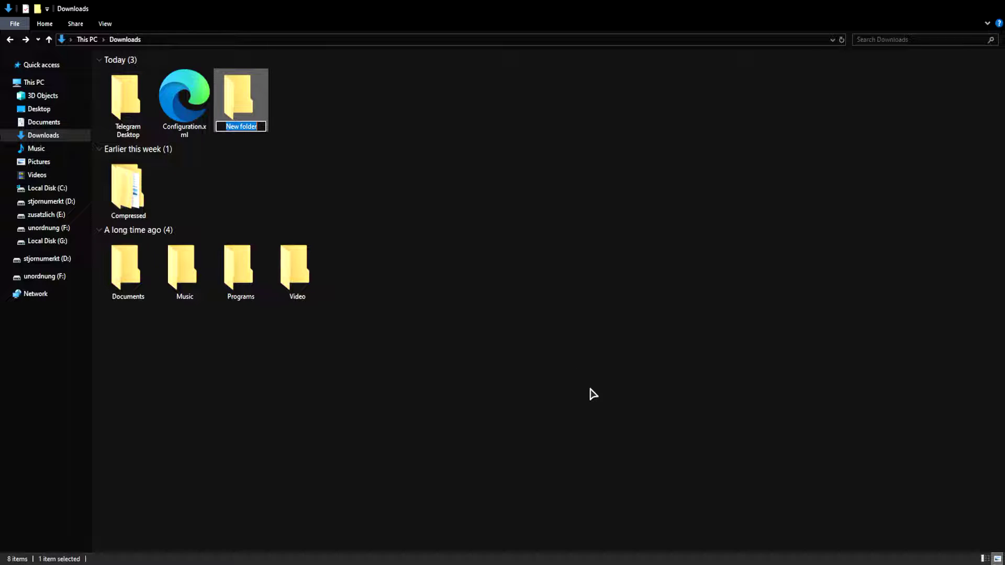
{"action": "type", "text": "Project 2016"}
{"action": "key", "text": "Return"}
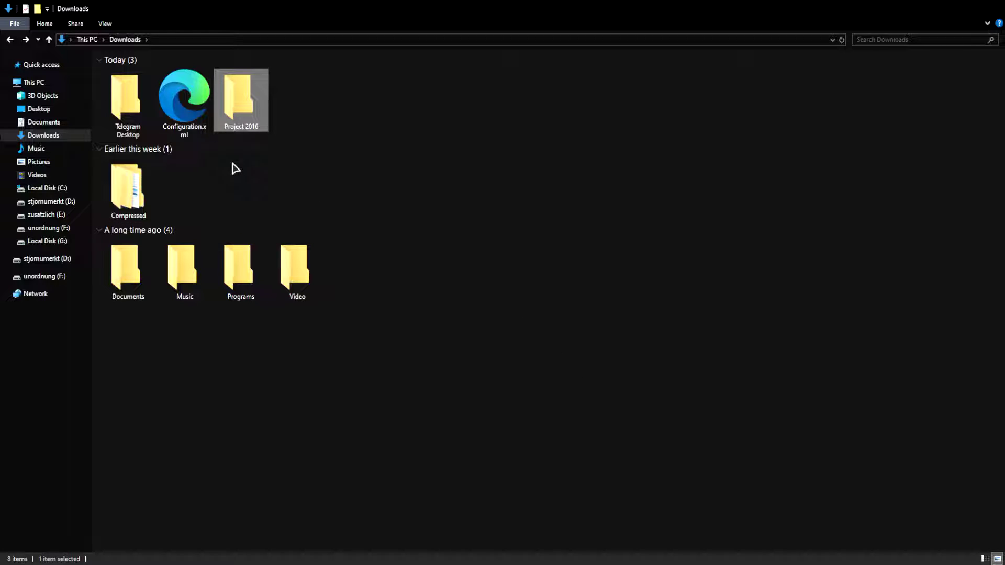
{"action": "left_click_drag", "start_coordinate": [190, 113], "coordinate": [247, 104]}
{"action": "double_click", "coordinate": [180, 103]}
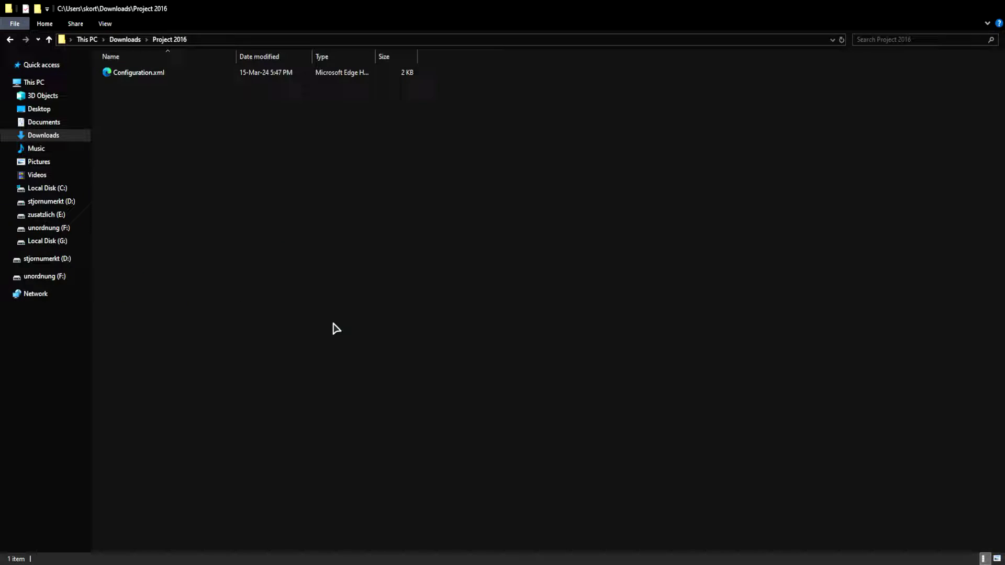
{"action": "key", "text": "alt+Tab"}
{"action": "left_click", "coordinate": [336, 35]}
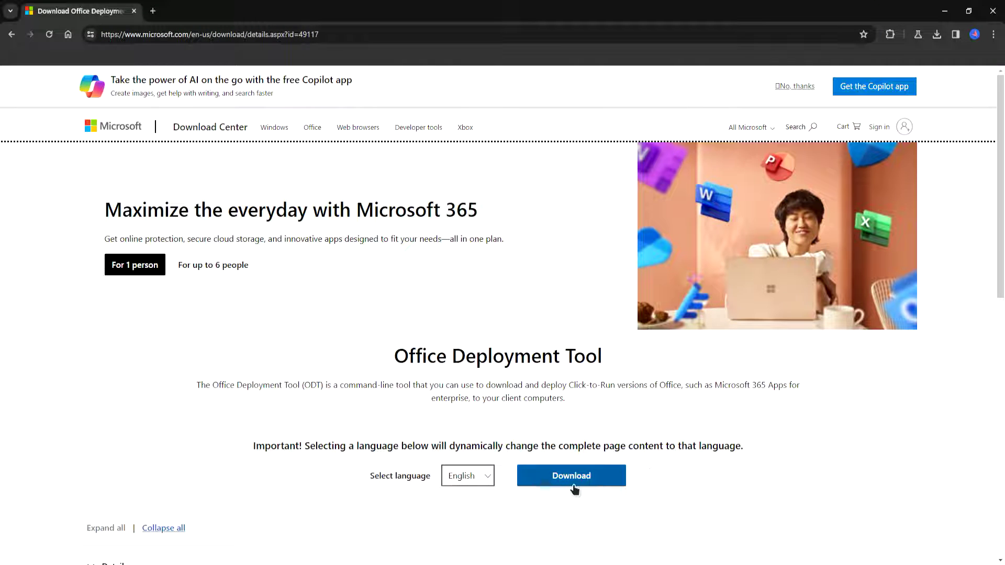
Download the Office Deployment Tool from its Microsoft Download Center page
{"action": "left_click", "coordinate": [560, 477]}
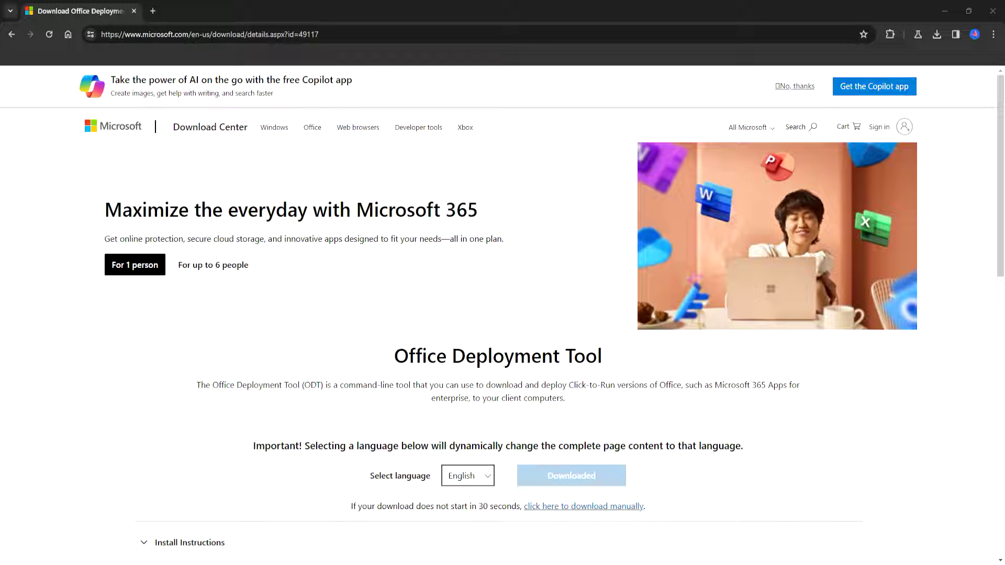
{"action": "left_click", "coordinate": [878, 393]}
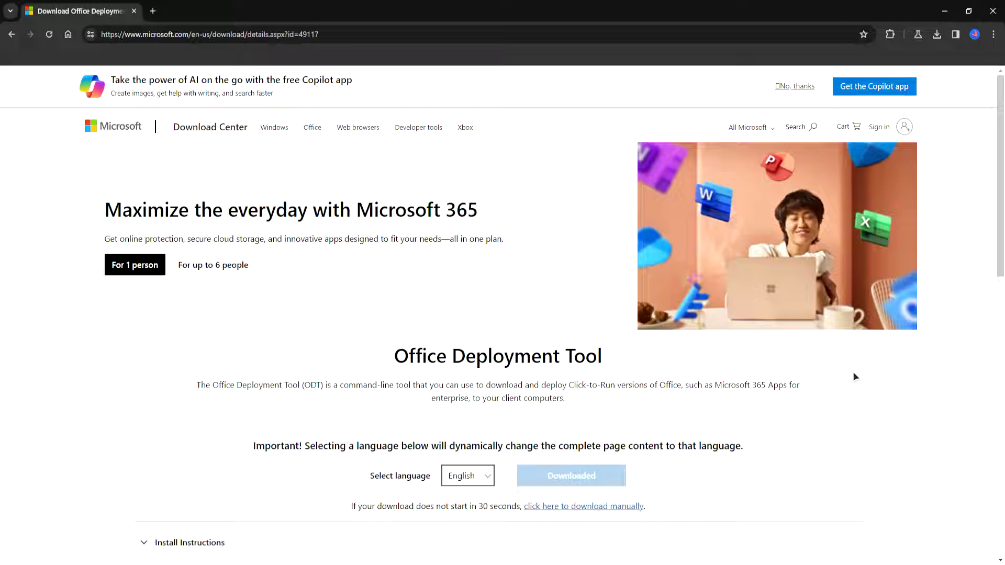
Run the Office Deployment Tool installer from Downloads and accept its license terms
{"action": "key", "text": "alt+Tab"}
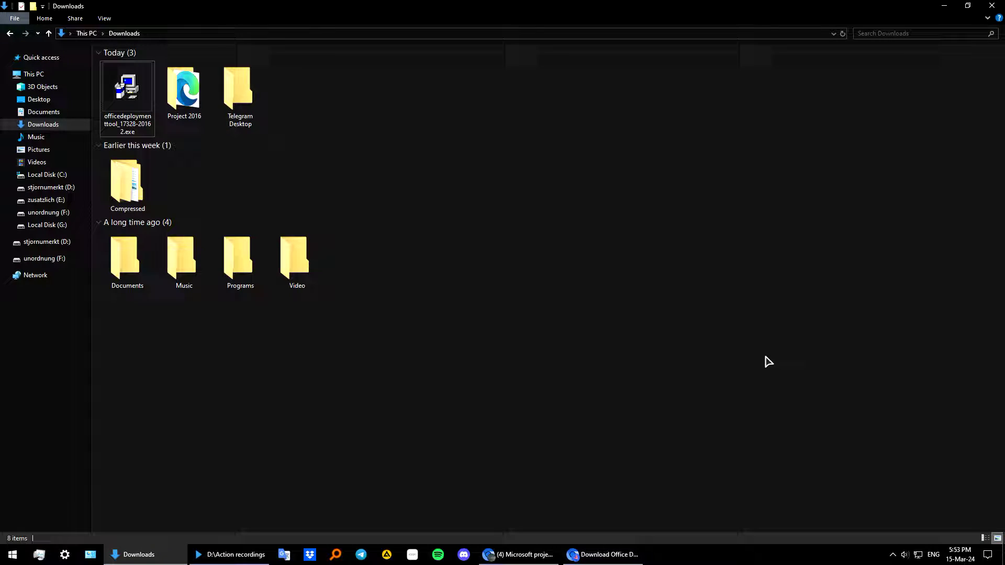
{"action": "double_click", "coordinate": [127, 99]}
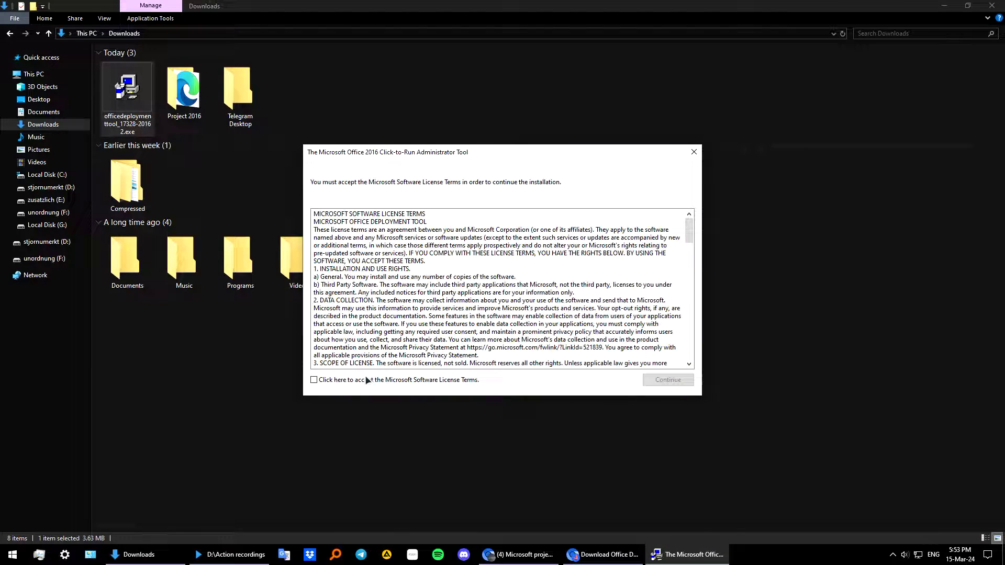
{"action": "left_click", "coordinate": [333, 381]}
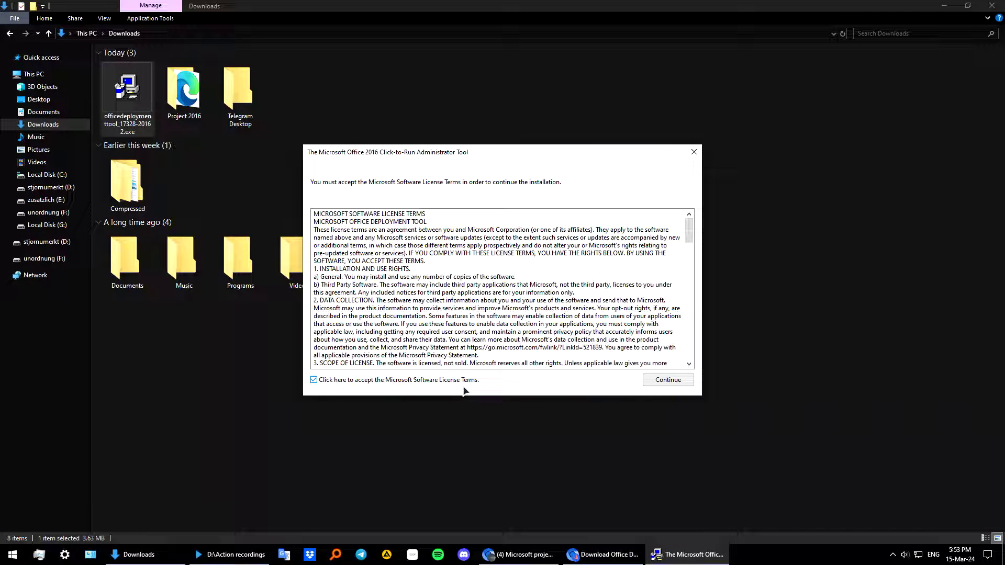
{"action": "left_click", "coordinate": [669, 380]}
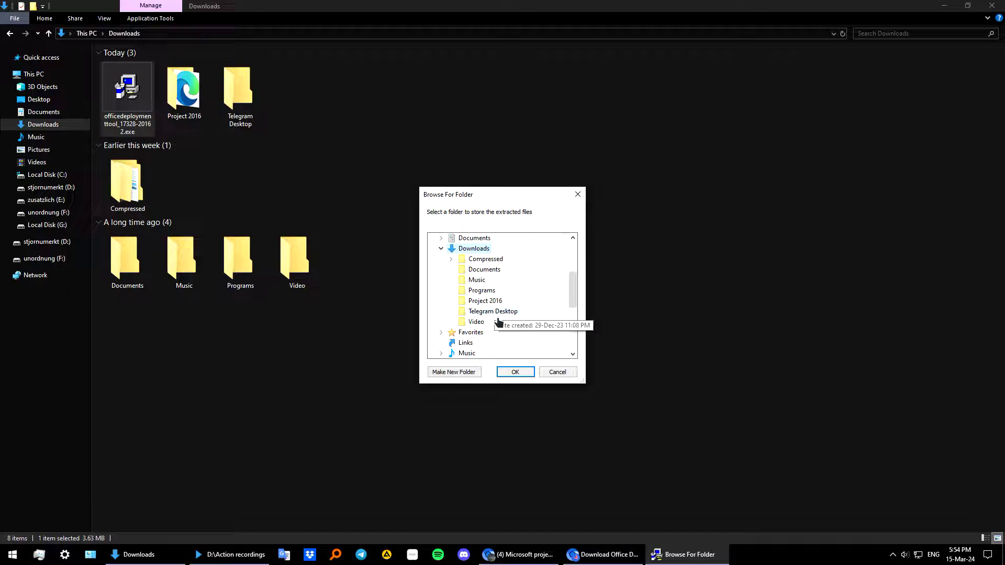
Extract the deployment files into Downloads\Project 2016, dismiss the success message, and open that folder
{"action": "left_click", "coordinate": [494, 303]}
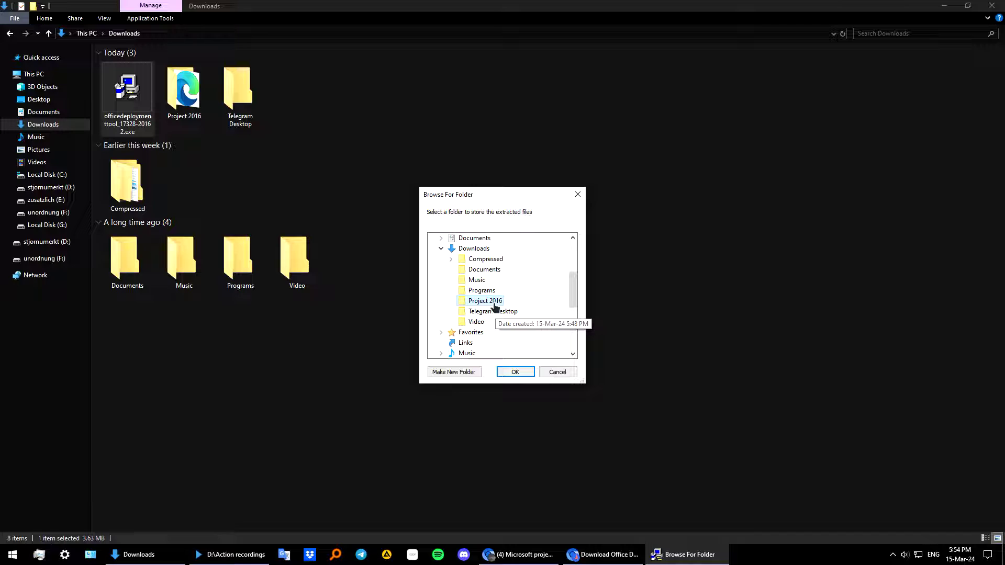
{"action": "left_click", "coordinate": [515, 372]}
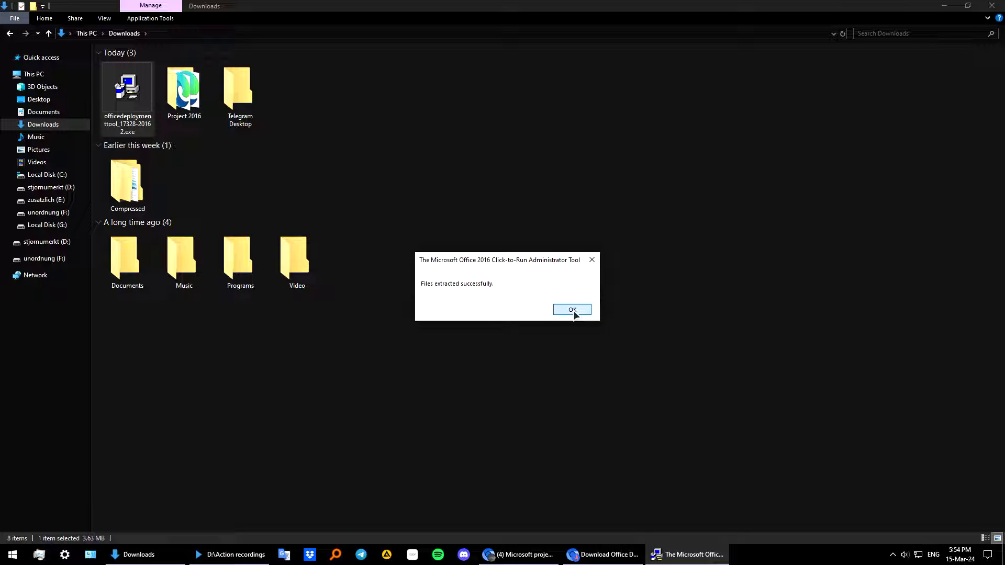
{"action": "left_click", "coordinate": [572, 309]}
{"action": "key", "text": "Right"}
{"action": "key", "text": "Return"}
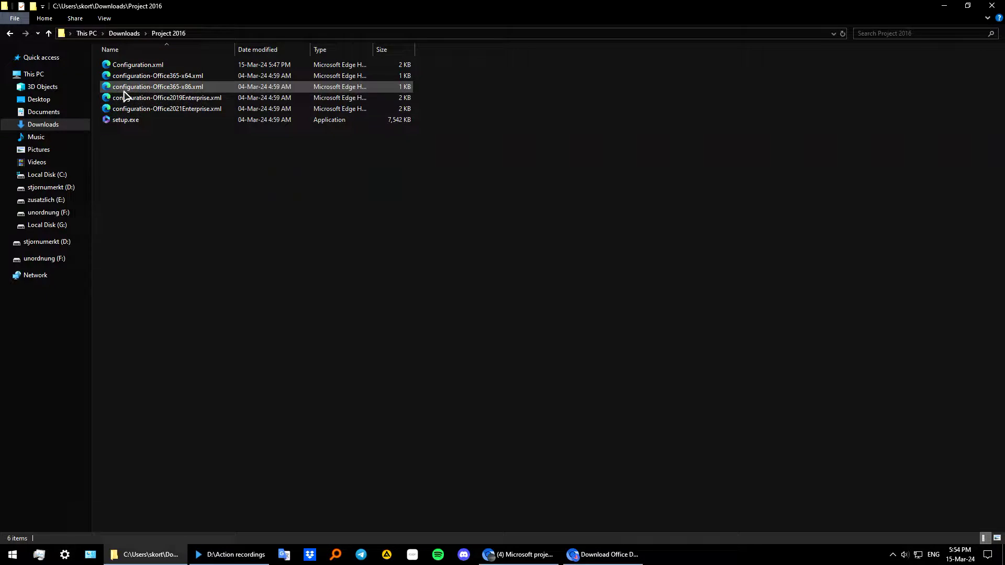
Delete the four sample configuration XMLs, from the x64 config through Office2021Enterprise.xml
{"action": "left_click", "coordinate": [131, 77]}
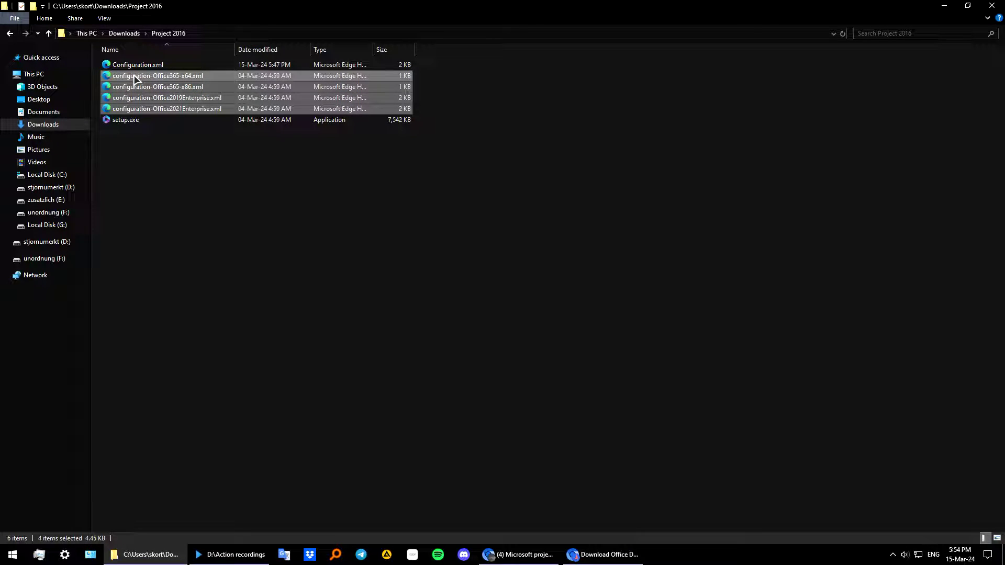
{"action": "left_click", "coordinate": [191, 109], "text": "shift"}
{"action": "key", "text": "Delete"}
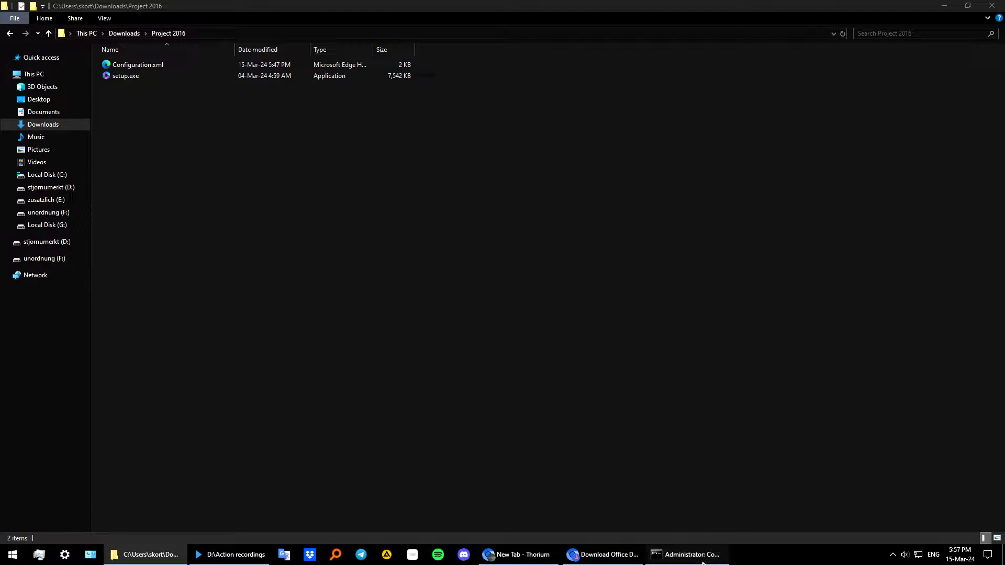
Copy the Project 2016 folder path from File Explorer's address bar
{"action": "left_click_drag", "start_coordinate": [417, 115], "coordinate": [416, 130]}
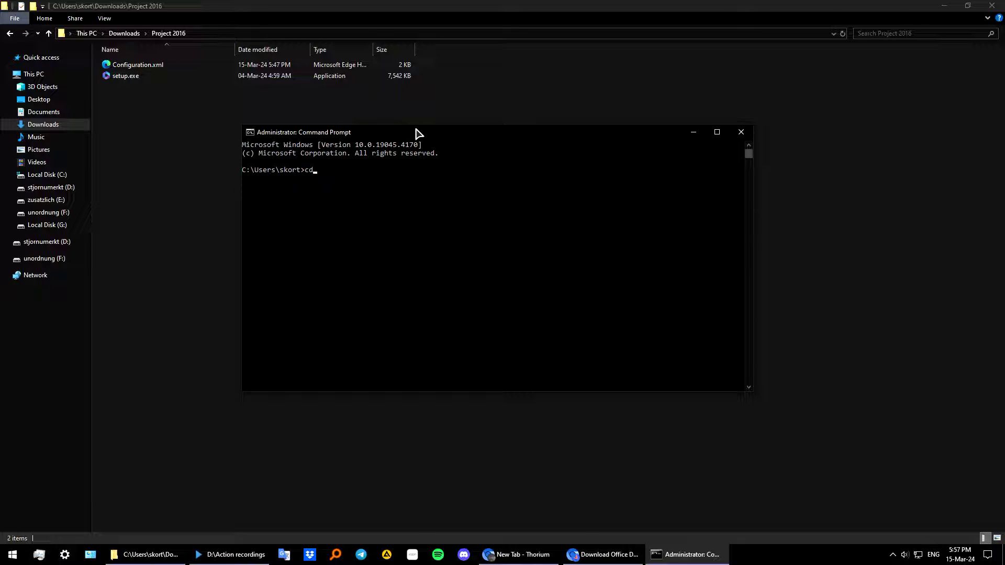
{"action": "left_click", "coordinate": [478, 8]}
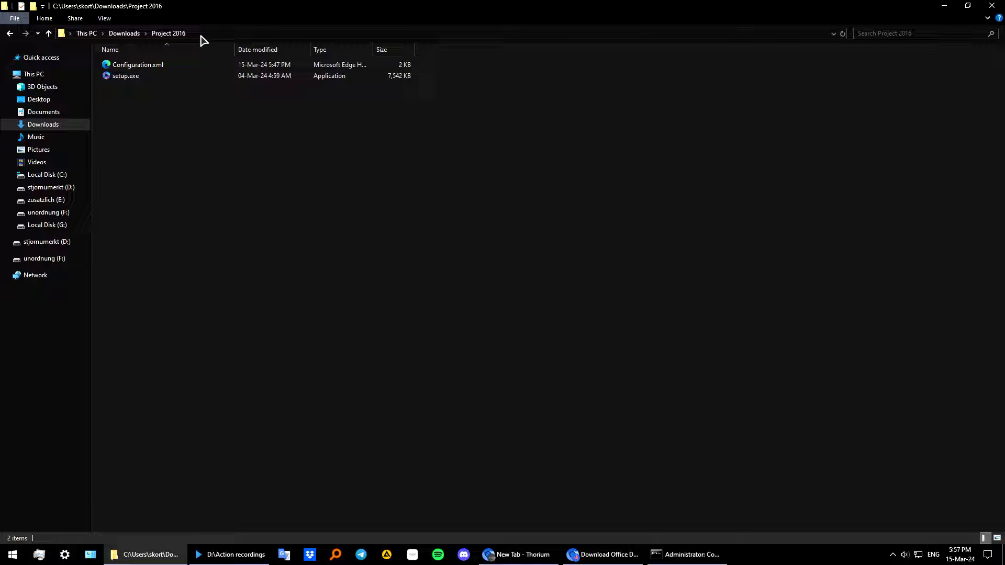
{"action": "left_click", "coordinate": [228, 34]}
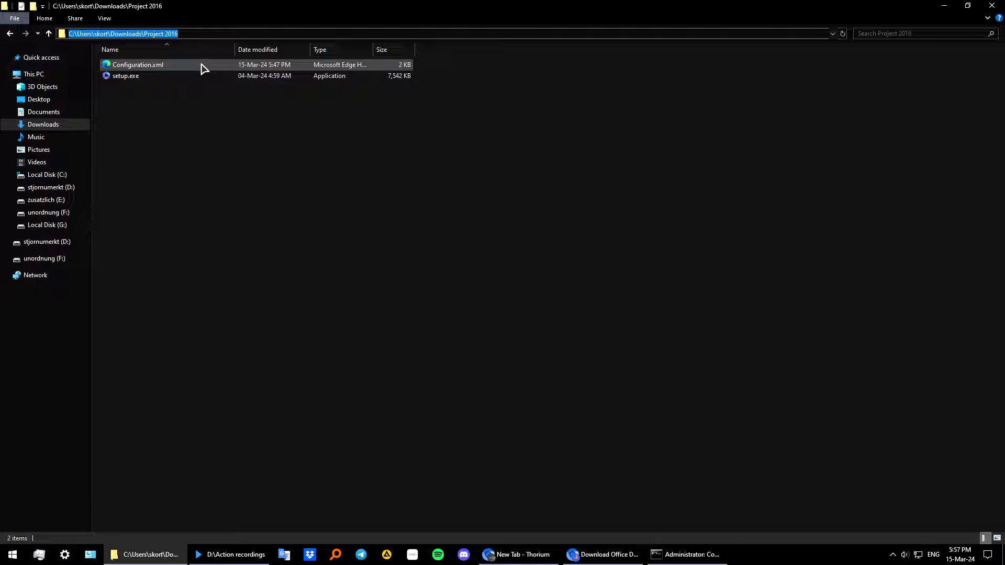
{"action": "left_click_drag", "start_coordinate": [193, 34], "coordinate": [68, 34]}
{"action": "key", "text": "ctrl+c"}
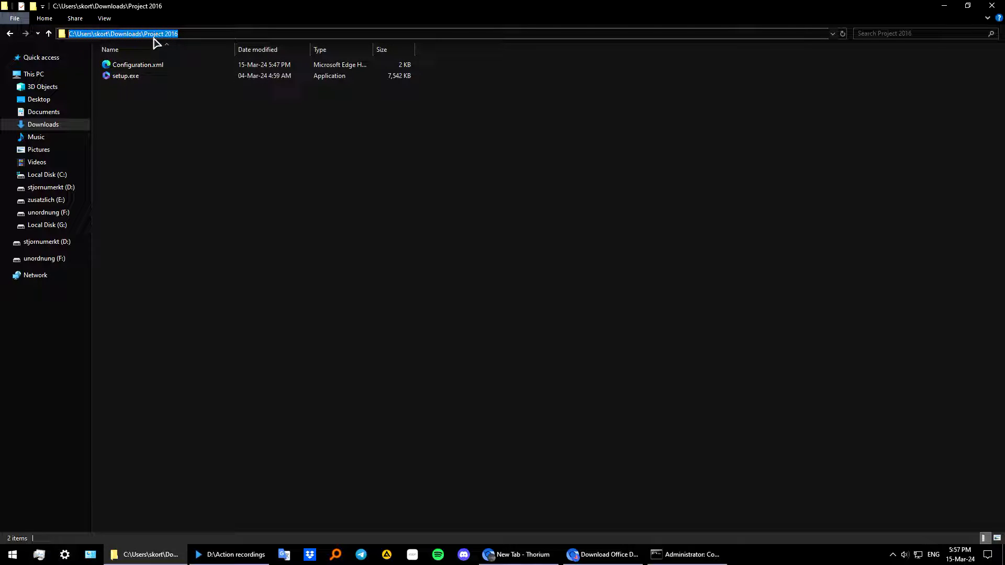
{"action": "right_click", "coordinate": [161, 35]}
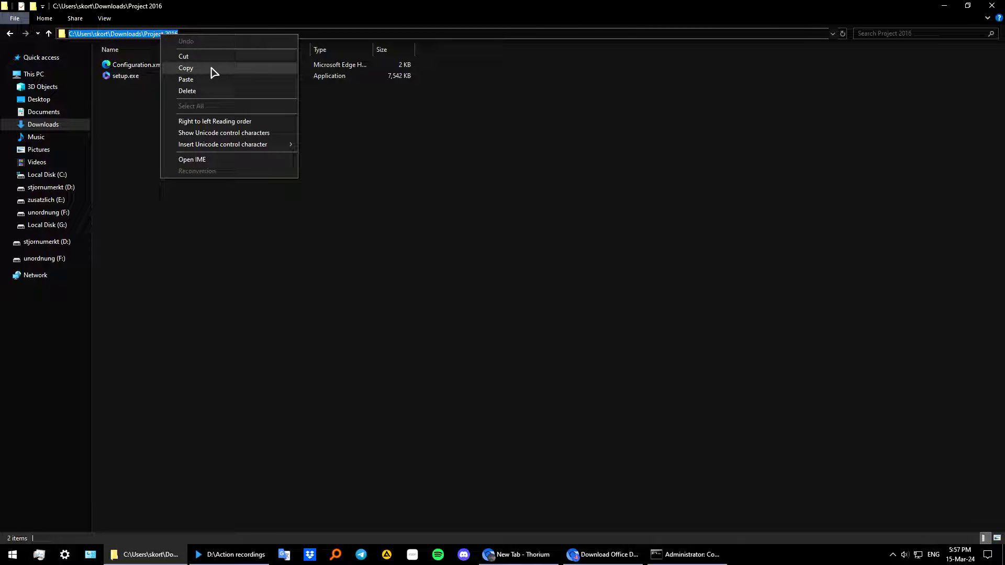
{"action": "left_click", "coordinate": [535, 225]}
Change Command Prompt's directory to C:\Users\skort\Downloads\Project 2016 with cd and the pasted path
{"action": "left_click", "coordinate": [691, 555]}
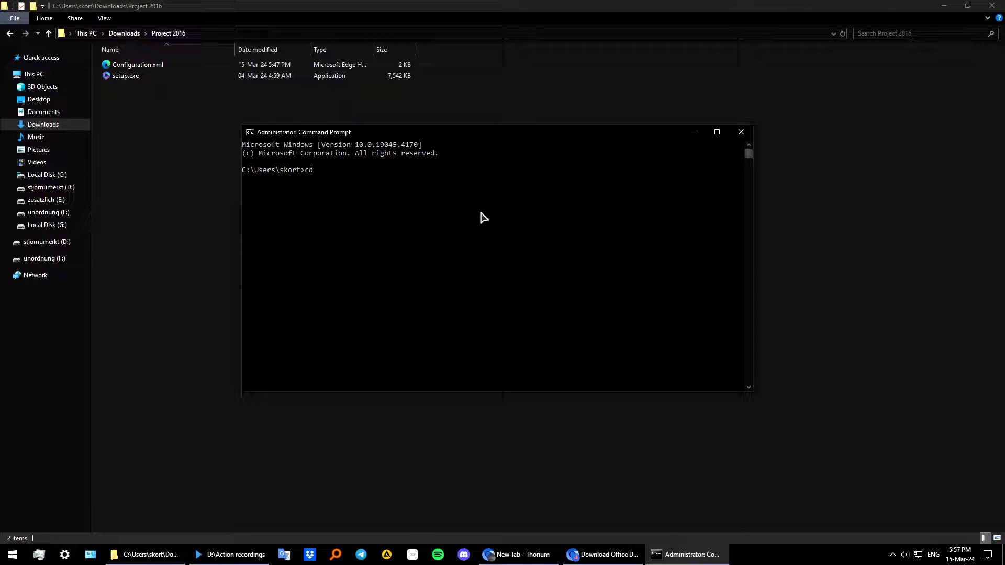
{"action": "type", "text": "cd"}
{"action": "right_click", "coordinate": [347, 176]}
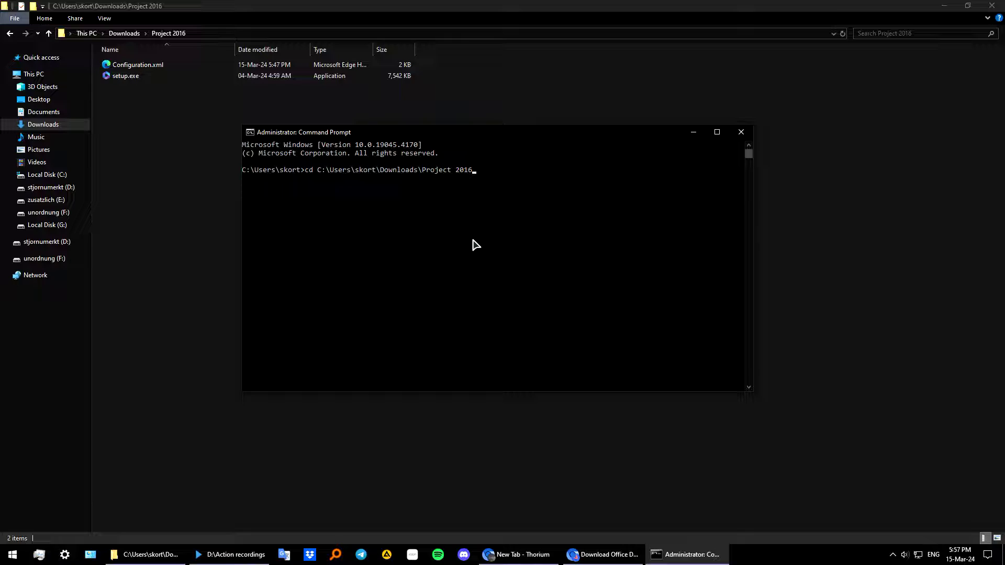
{"action": "key", "text": "Return"}
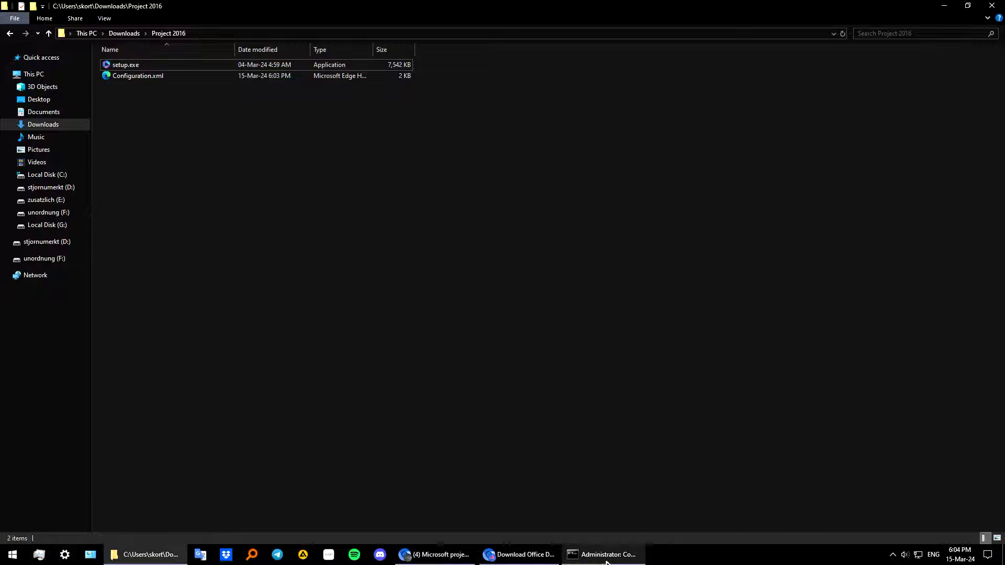
{"action": "left_click", "coordinate": [607, 558]}
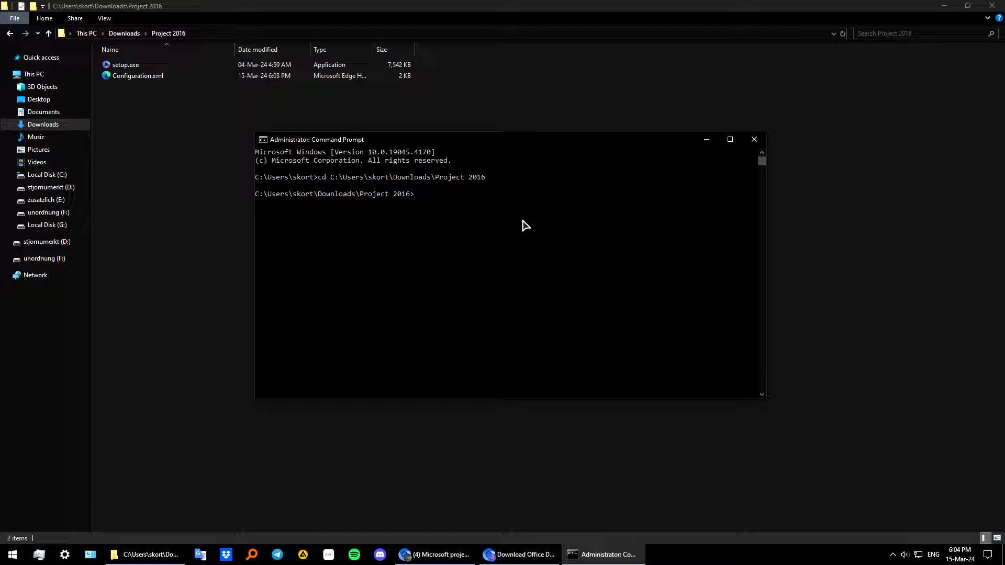
Run setup.exe /configure with configuration.xml to install Project Standard 2016
{"action": "type", "text": "setup.exe/configure configuration.xml"}
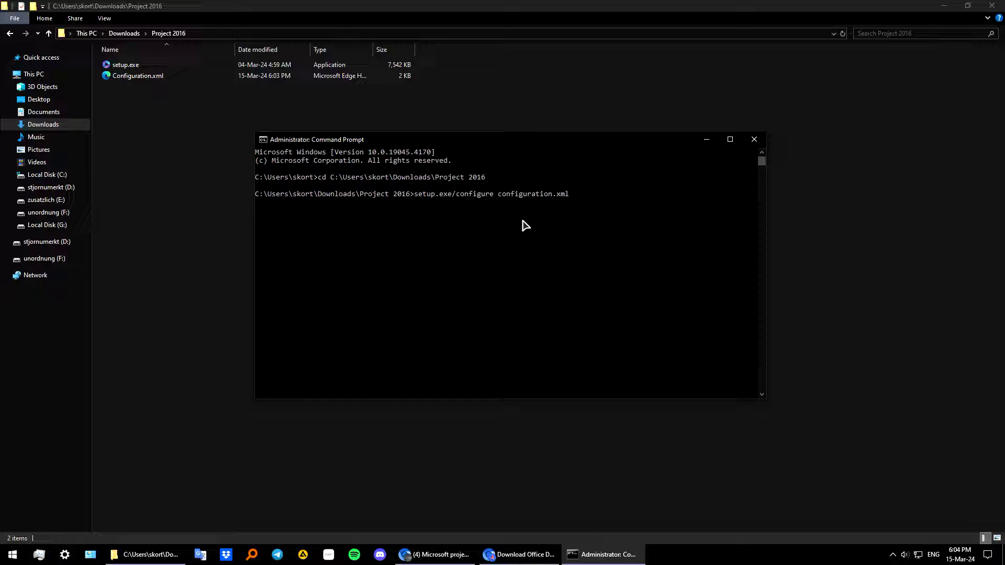
{"action": "key", "text": "Return"}
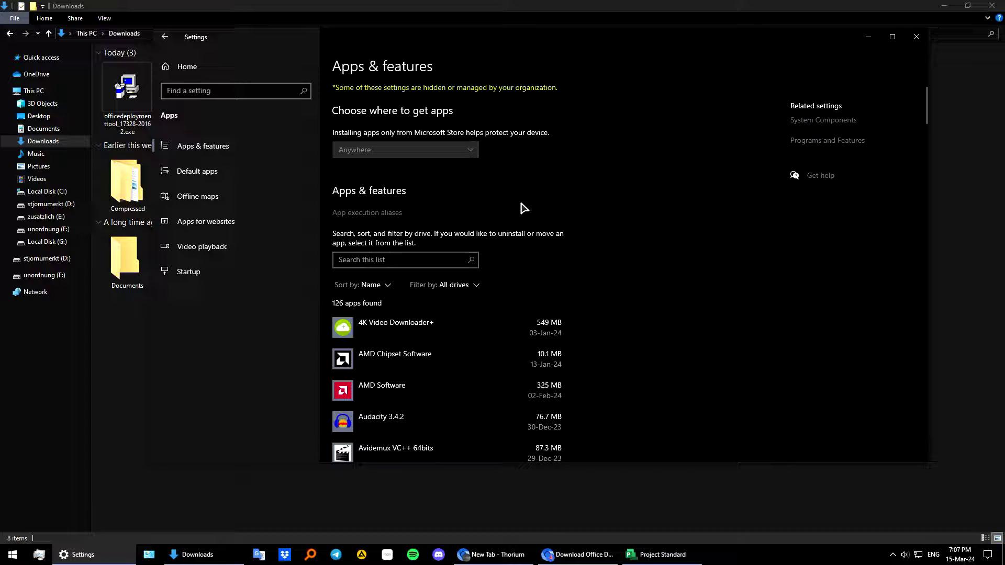
Sort Apps & features by install date, check the Microsoft 365 Apps entry, then switch to Project
{"action": "left_click", "coordinate": [374, 285]}
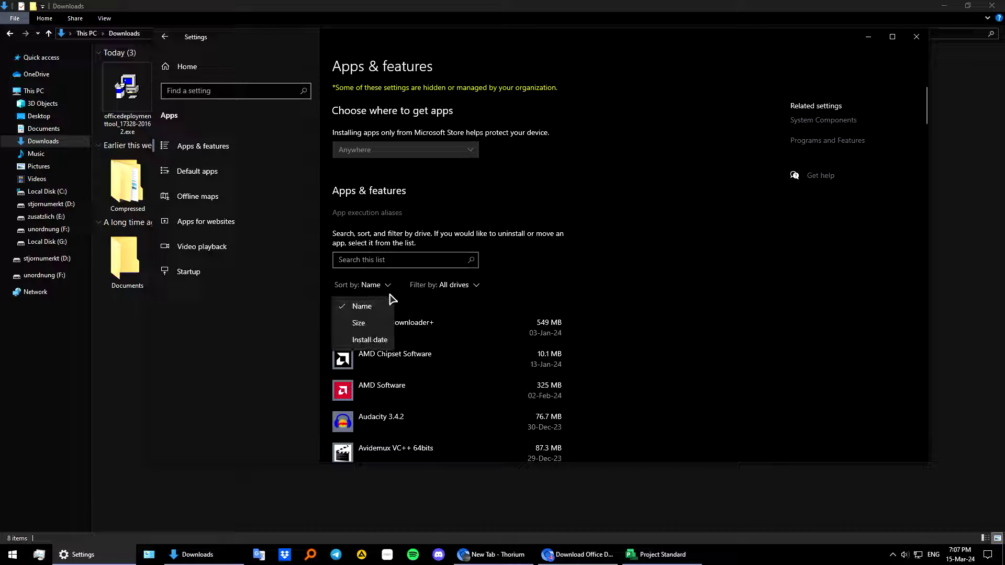
{"action": "left_click", "coordinate": [369, 341]}
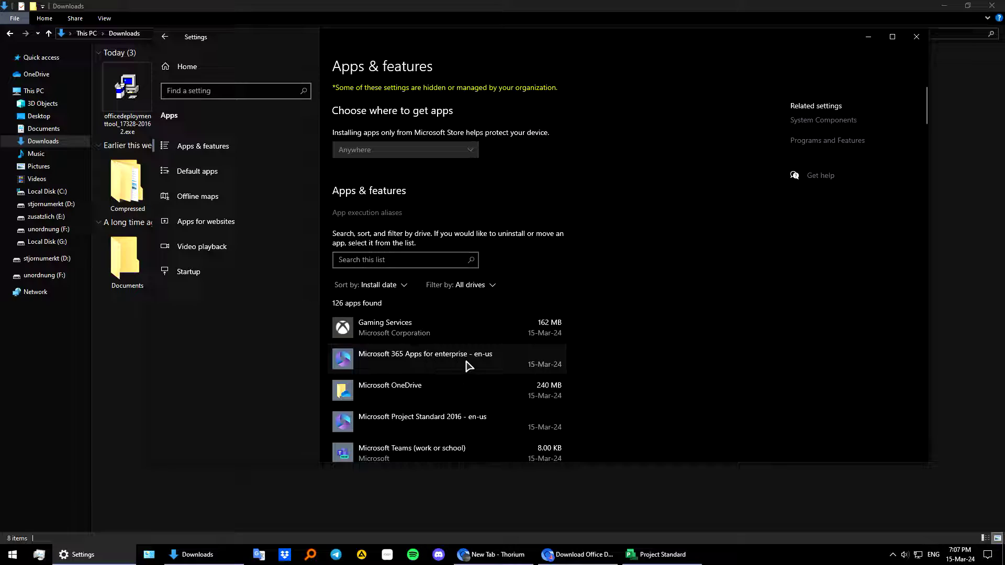
{"action": "left_click", "coordinate": [424, 364]}
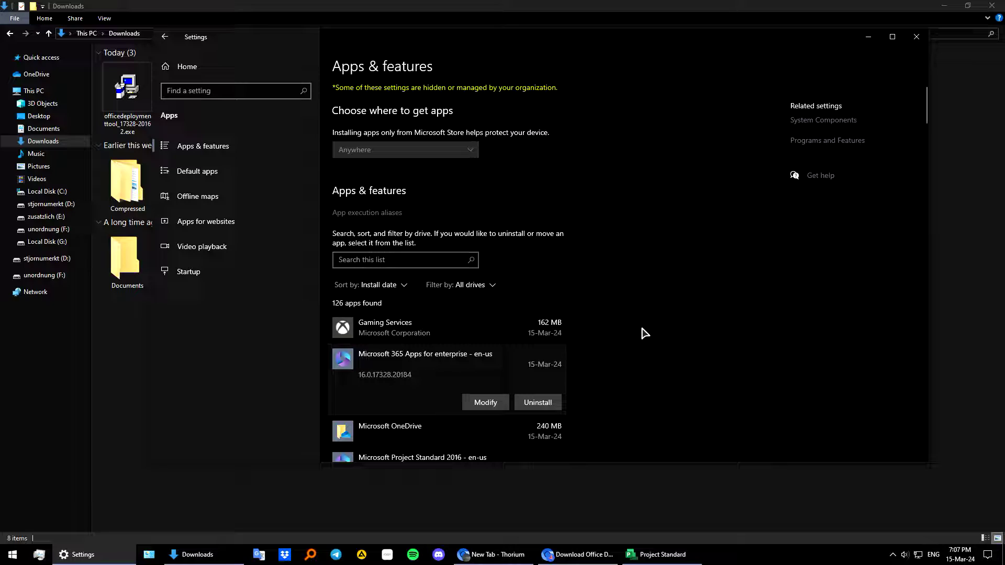
{"action": "left_click", "coordinate": [657, 554]}
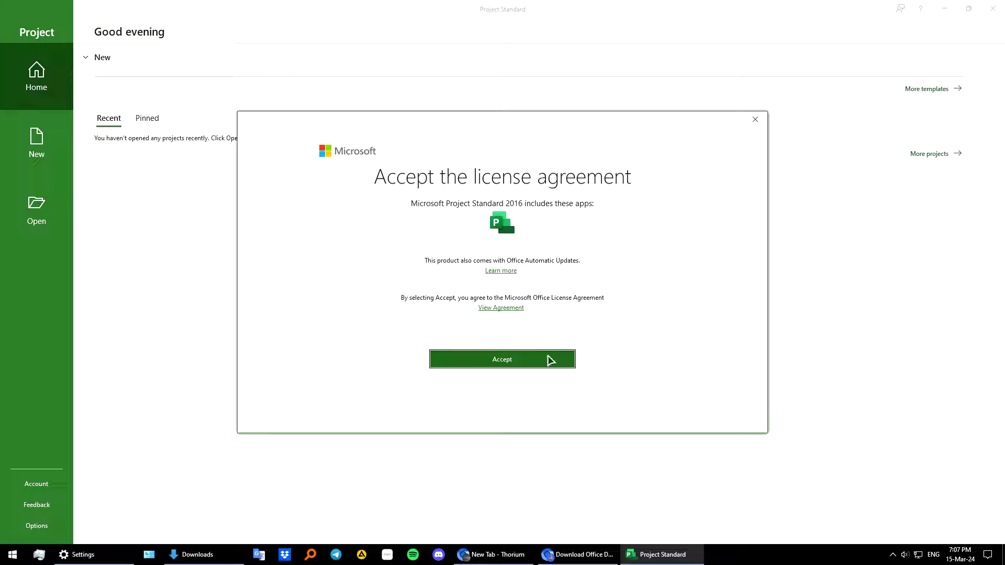
Accept Project's license agreement and return to the Downloads folder in File Explorer
{"action": "left_click", "coordinate": [501, 360]}
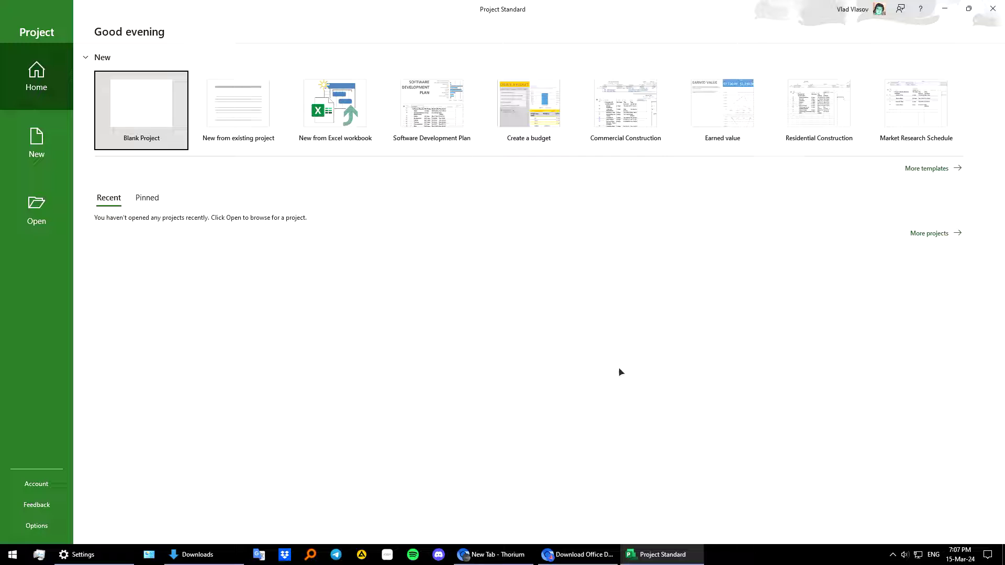
{"action": "left_click", "coordinate": [226, 556]}
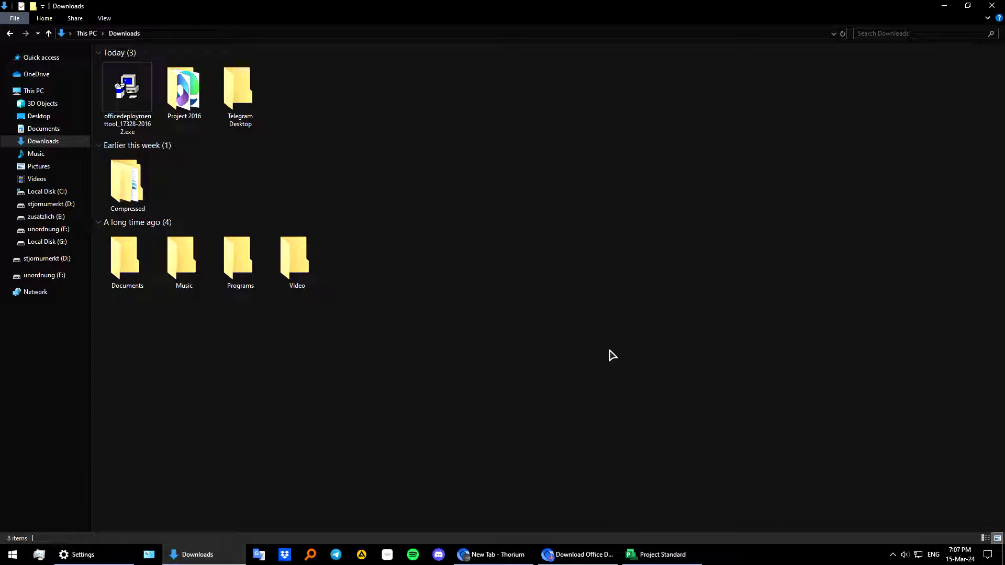